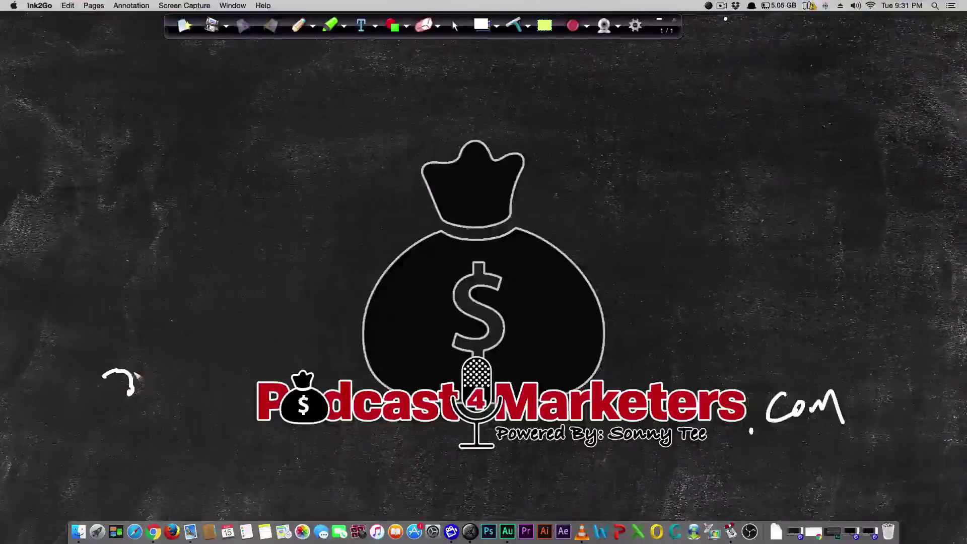
- Handwrite a name on the left of the chalkboard and underline it twice
mouse_move(123, 367)
left_mouse_down()
mouse_move(152, 370)
mouse_move(192, 353)
mouse_move(216, 320)
left_mouse_up()
left_click_drag(141, 422, 242, 345)
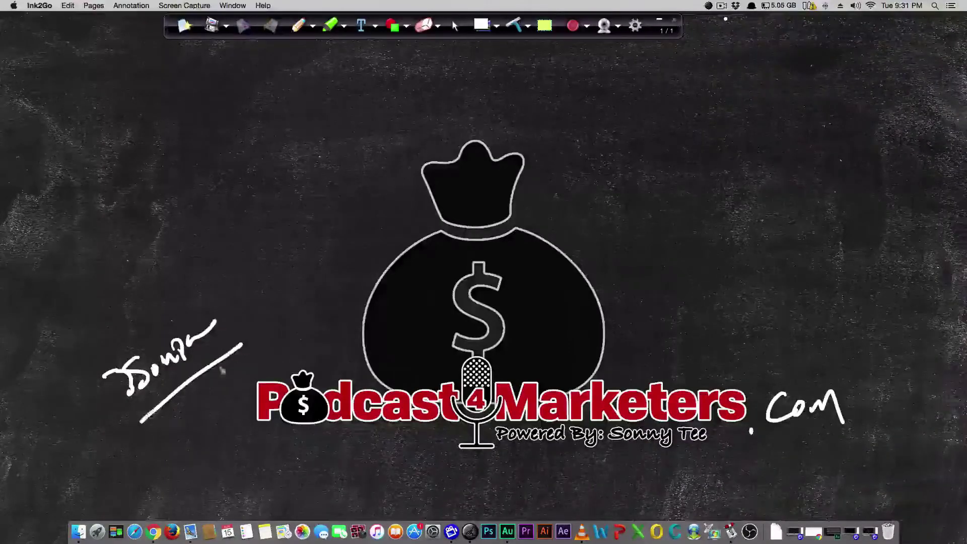
left_click_drag(156, 442, 287, 353)
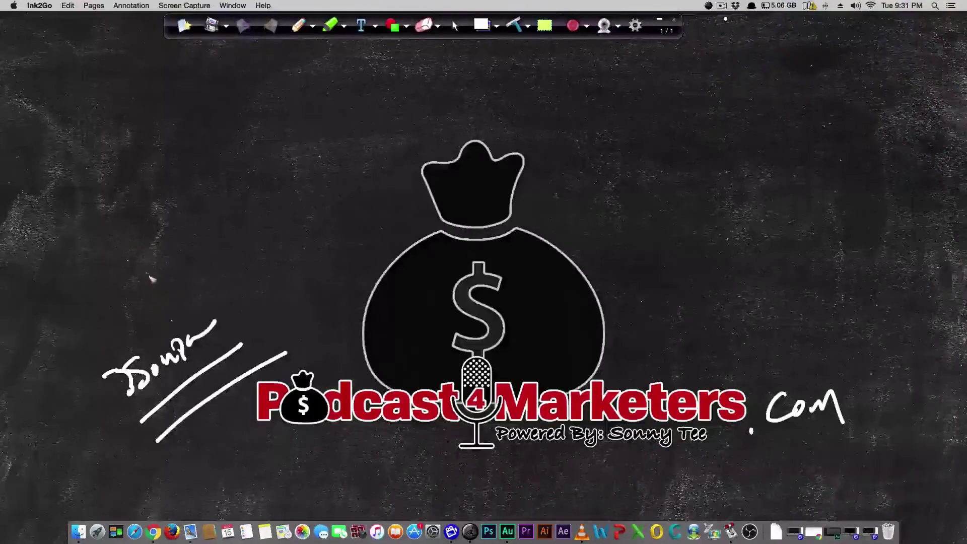
- Write 'Like' with a word beneath it in the top-left corner and circle it
mouse_move(21, 89)
left_mouse_down()
mouse_move(25, 112)
mouse_move(59, 103)
left_mouse_up()
mouse_move(44, 88)
left_mouse_down()
mouse_move(66, 105)
mouse_move(55, 106)
left_mouse_up()
left_click_drag(74, 94, 90, 76)
mouse_move(66, 131)
left_mouse_down()
mouse_move(63, 153)
mouse_move(156, 95)
left_mouse_up()
left_click_drag(3, 90, 75, 174)
left_click_drag(71, 48, 169, 107)
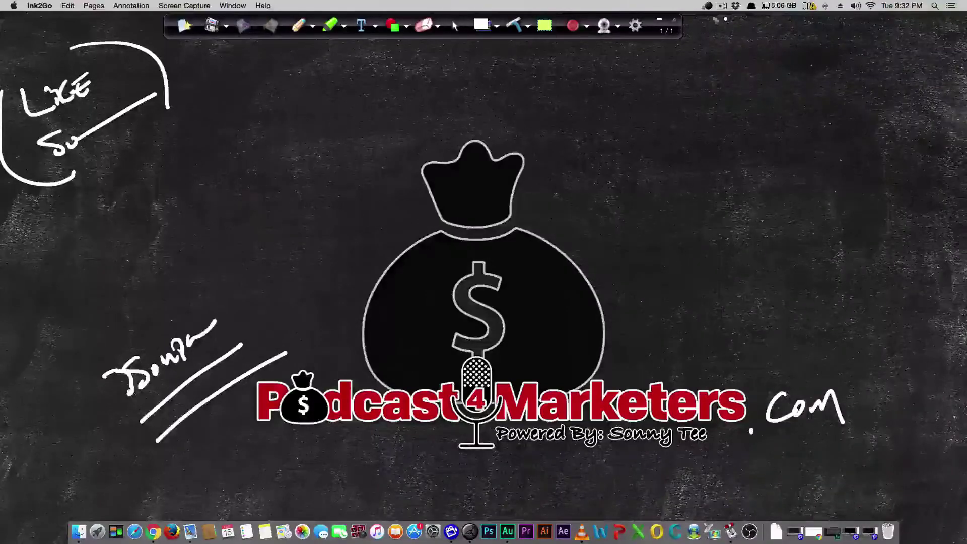
- Write 'Comment Below' at the top right, underline it and draw a box around it
mouse_move(733, 46)
left_mouse_down()
mouse_move(731, 71)
mouse_move(847, 46)
mouse_move(860, 25)
mouse_move(806, 96)
mouse_move(816, 72)
mouse_move(832, 75)
mouse_move(862, 55)
left_mouse_up()
left_click_drag(754, 142, 886, 92)
mouse_move(733, 158)
left_mouse_down()
mouse_move(856, 18)
mouse_move(903, 93)
left_mouse_up()
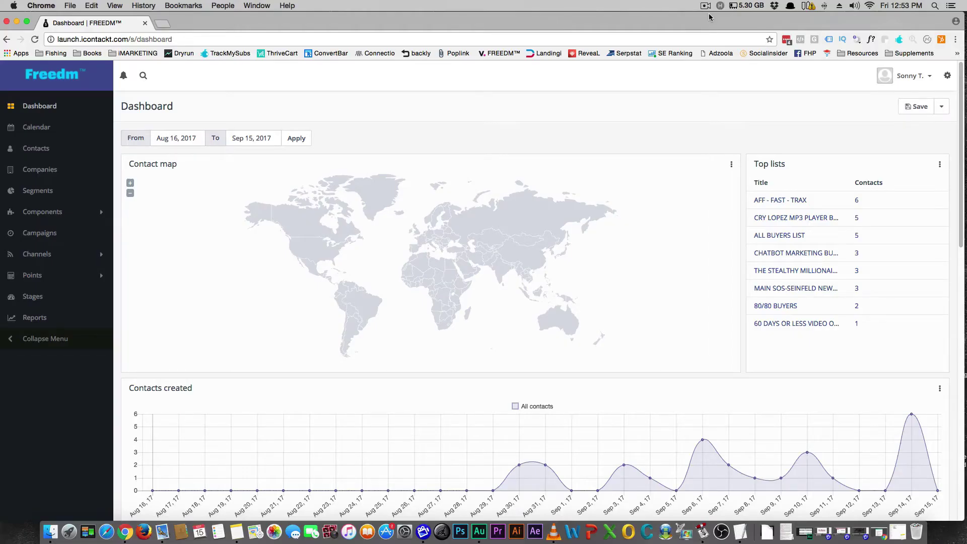
- Create a new public, published segment with the alias 'sonny list' and save it
left_click(43, 190)
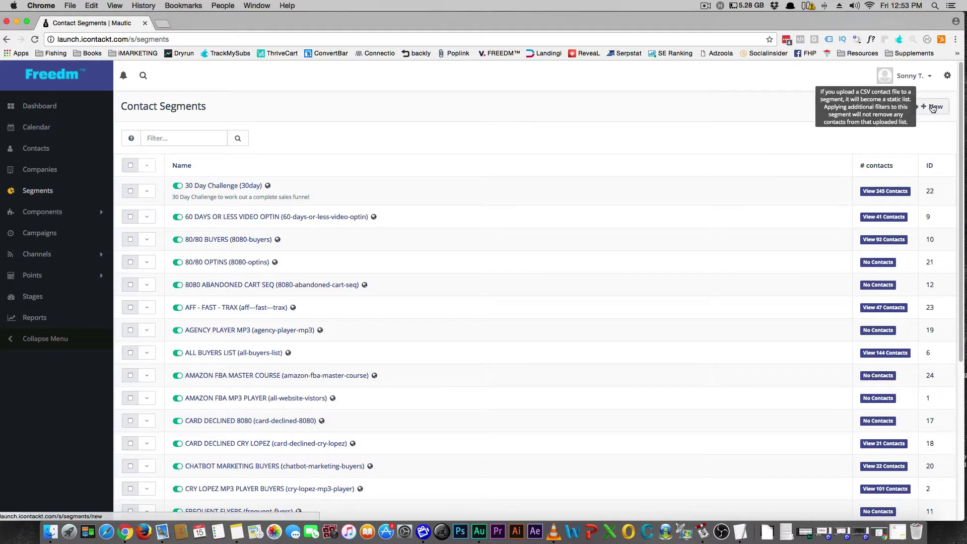
left_click(933, 107)
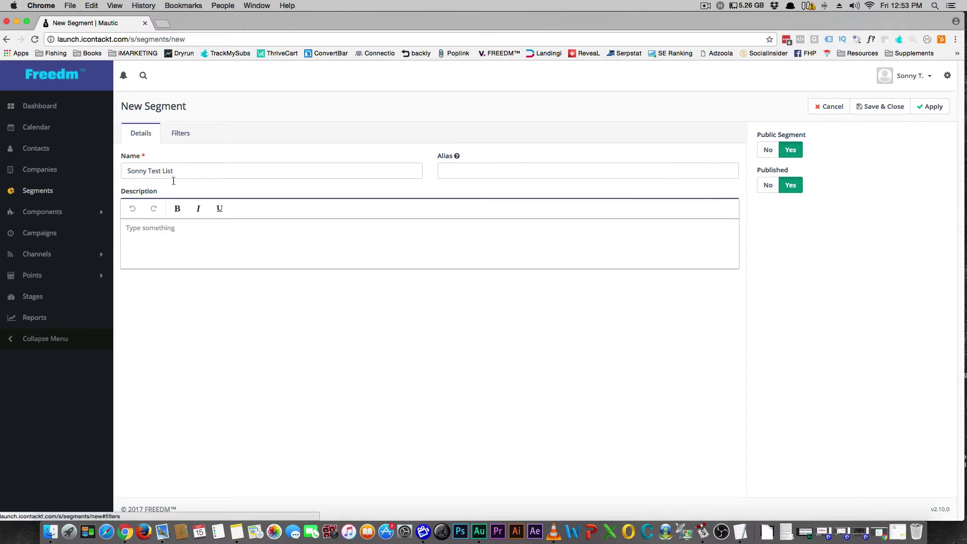
left_click(504, 171)
type("sonny list")
left_click(888, 108)
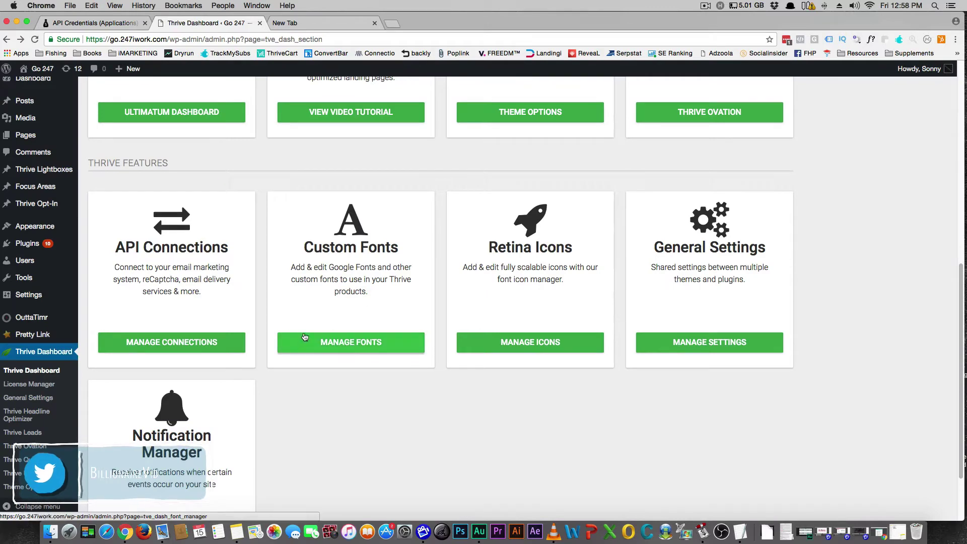
- In the API connections manager, add a new connection by searching 'ma' and choosing Mautic
scroll(305, 291, "up", 2)
scroll(311, 251, "up", 10)
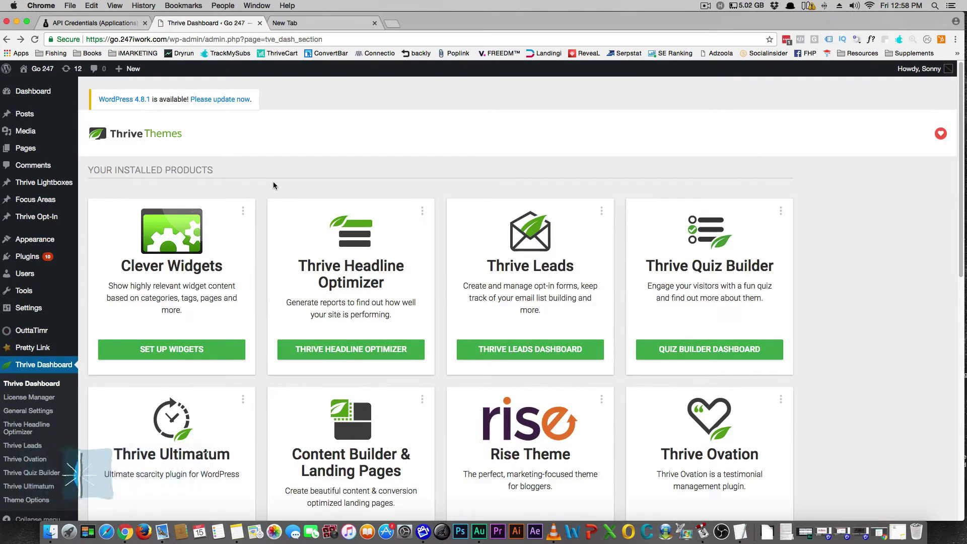
scroll(273, 185, "down", 8)
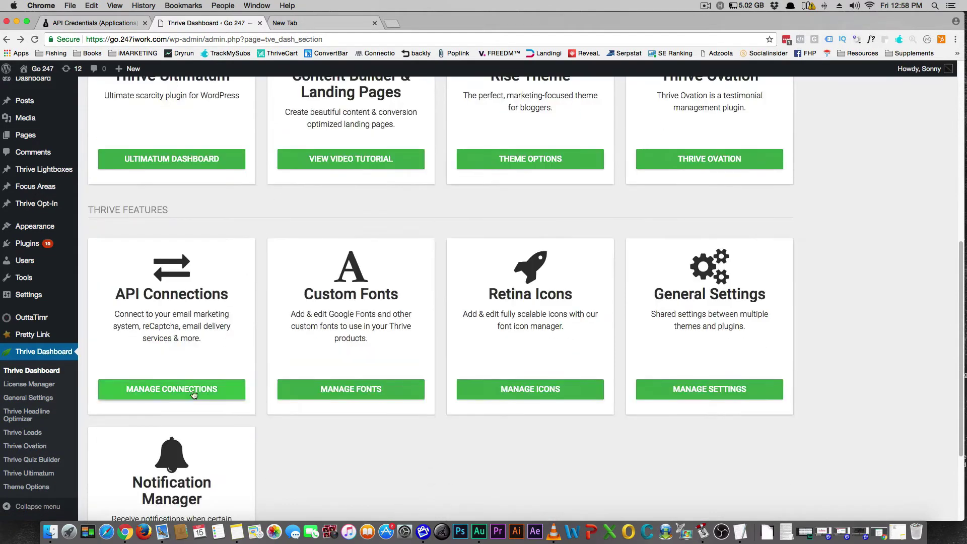
left_click(183, 391)
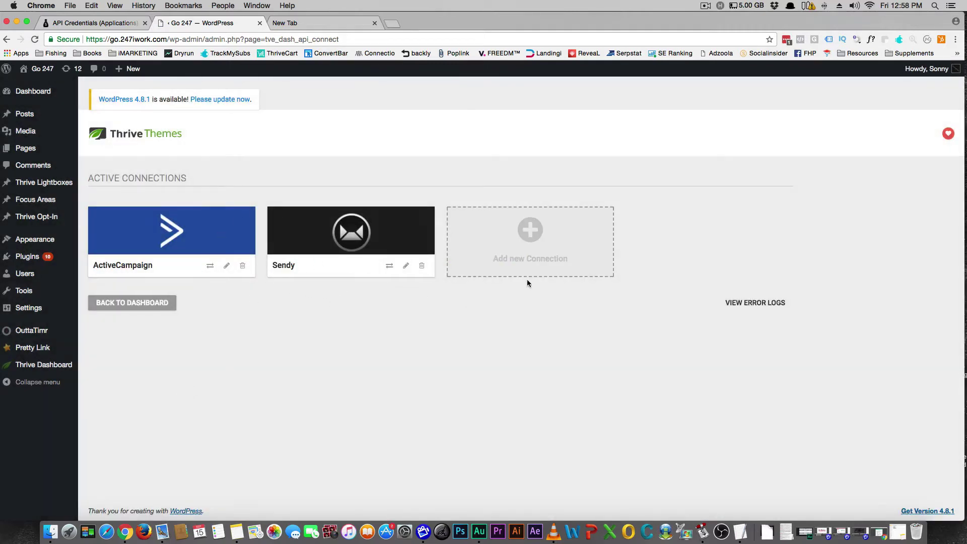
left_click(539, 237)
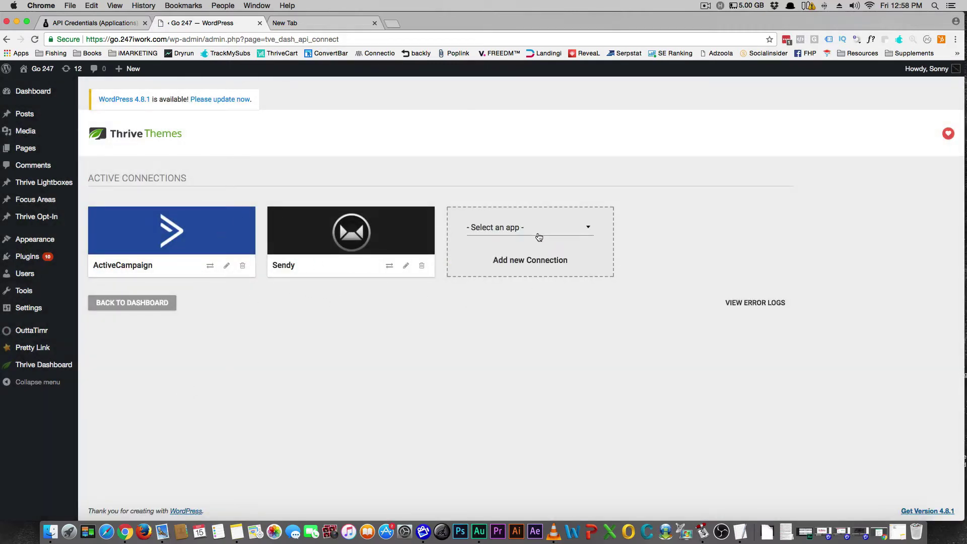
left_click(589, 230)
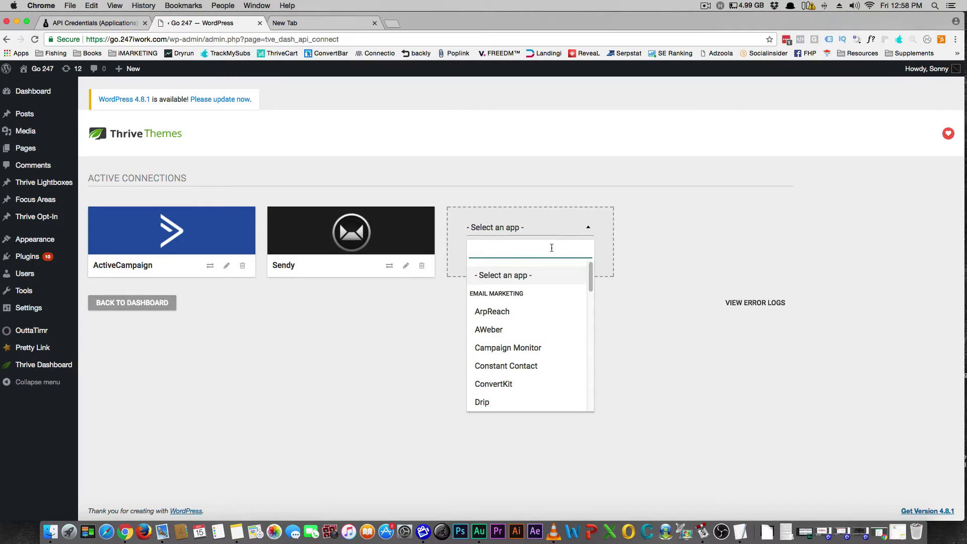
type("ma")
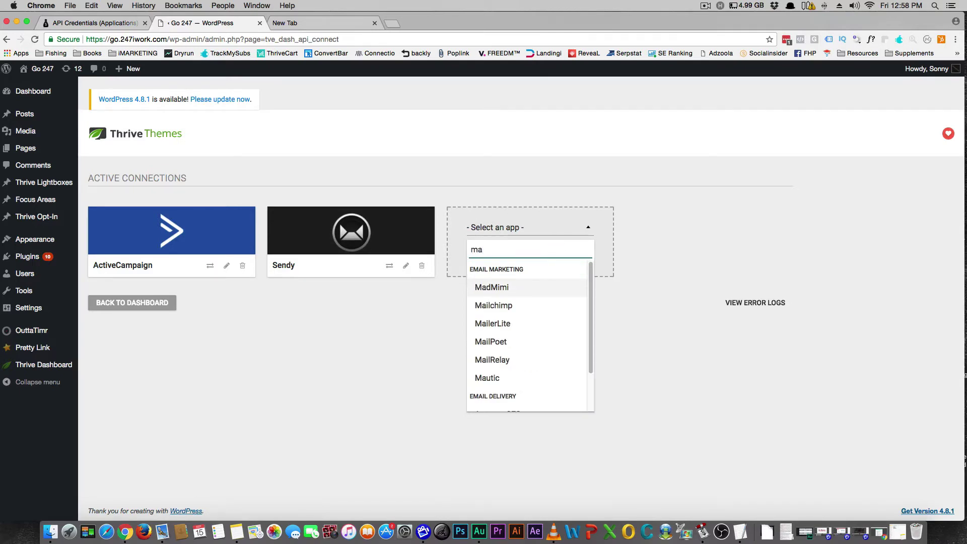
left_click(524, 379)
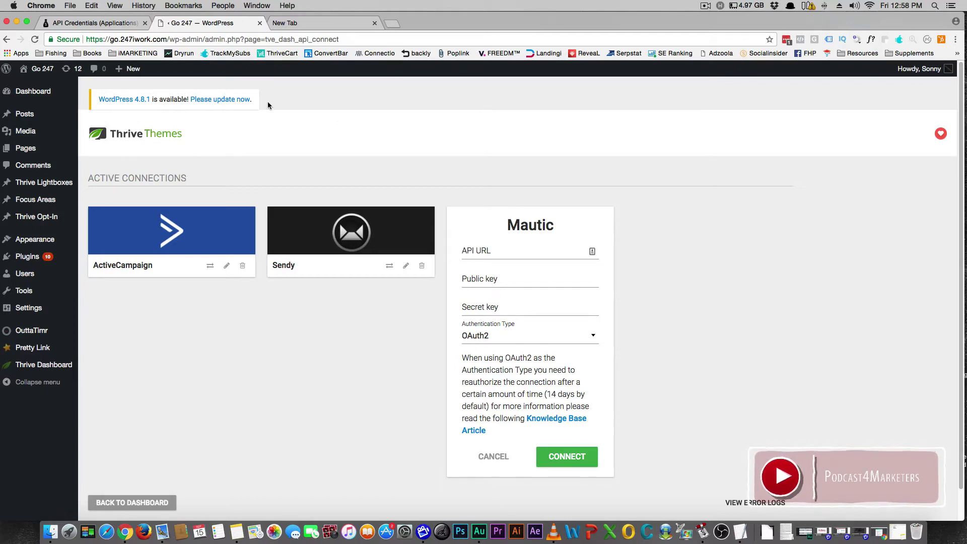
left_click(94, 23)
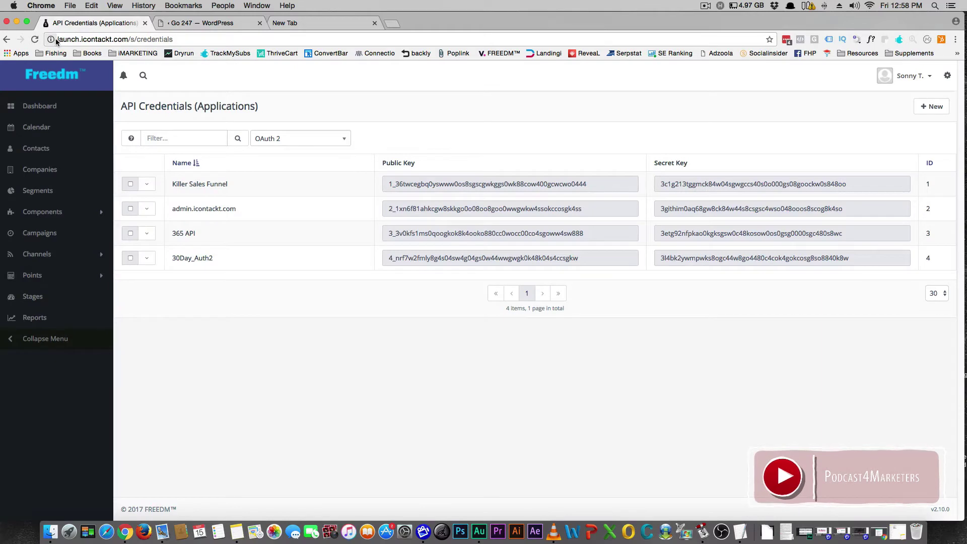
left_click_drag(57, 39, 128, 39)
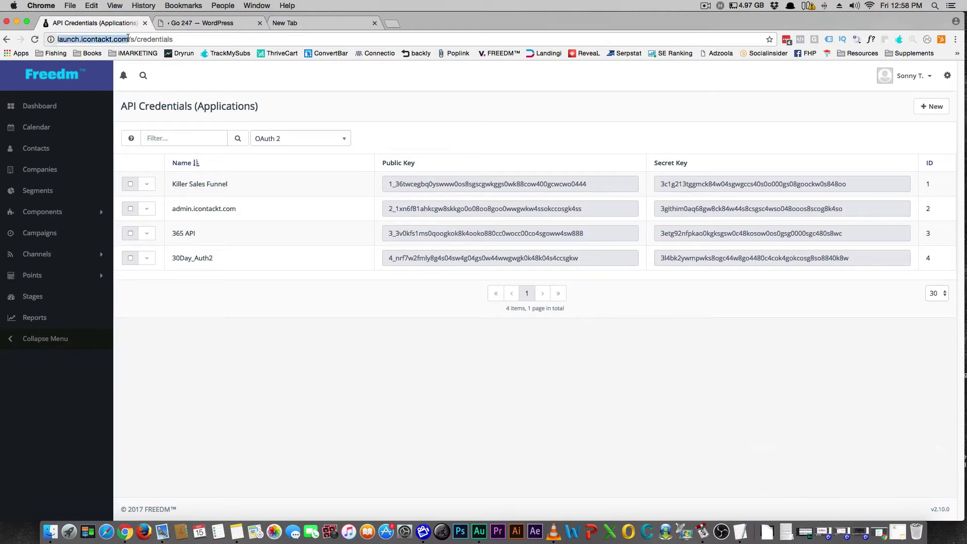
right_click(128, 39)
left_click(143, 51)
left_click(226, 23)
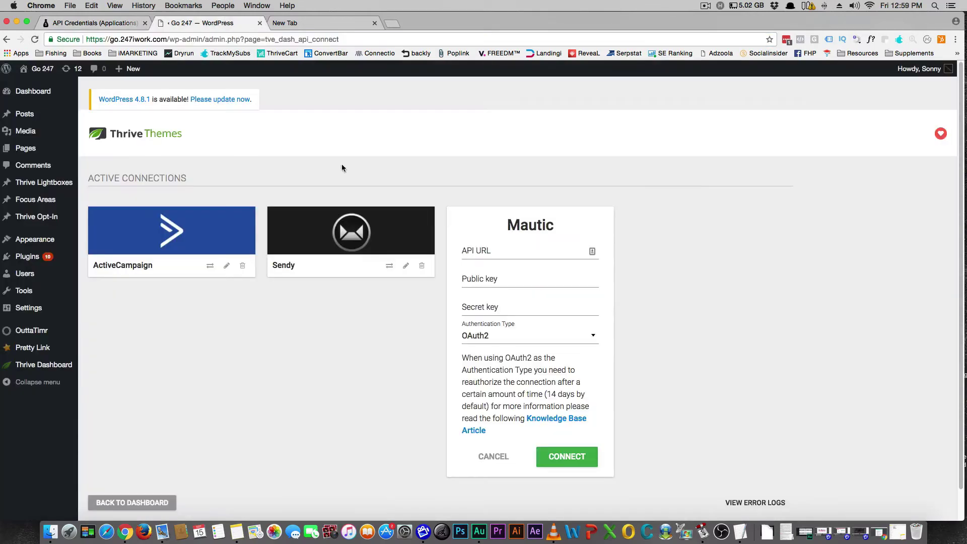
left_click(476, 254)
key("super+v")
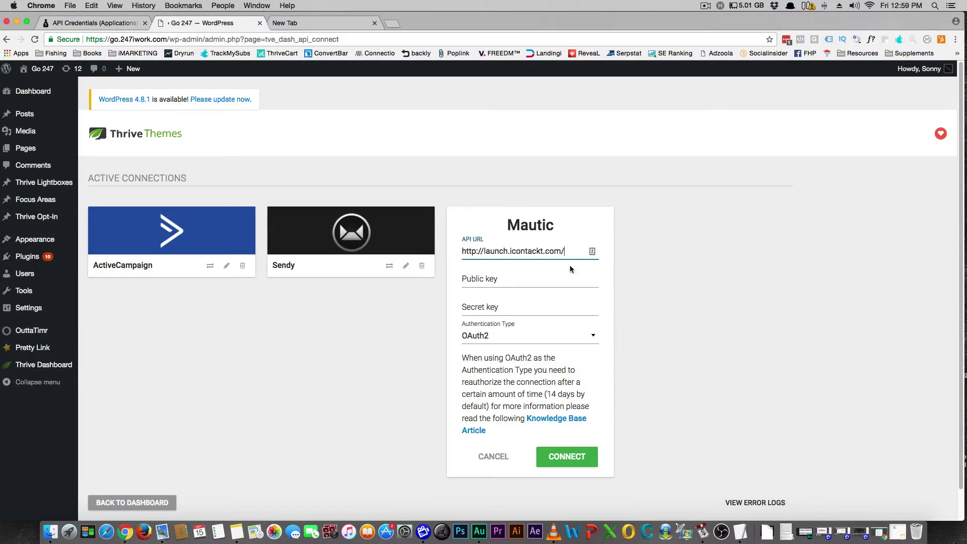
key("BackSpace")
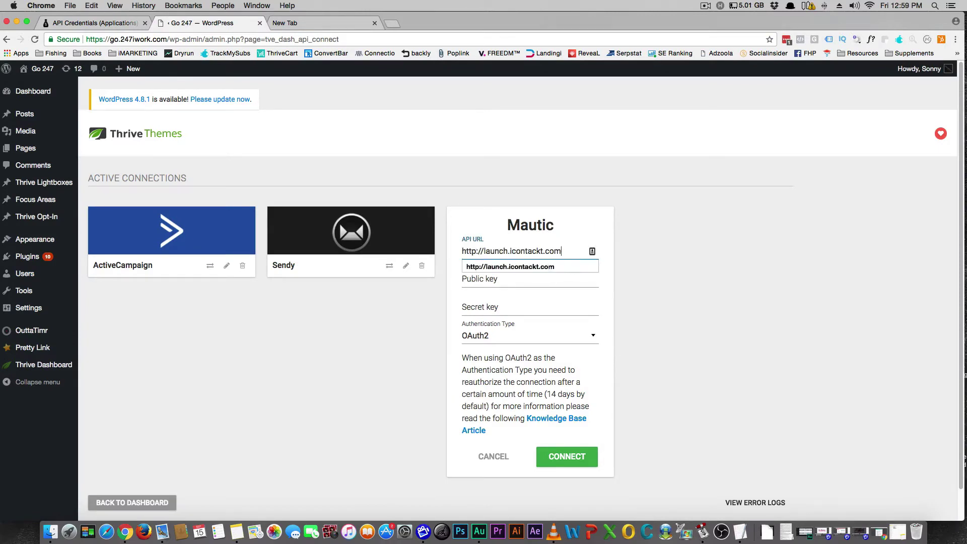
left_click(548, 265)
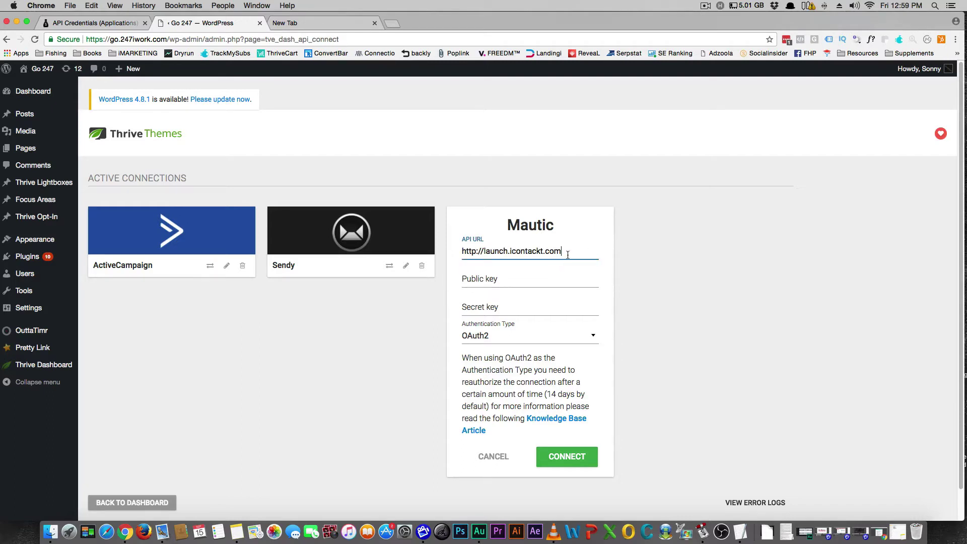
left_click(513, 280)
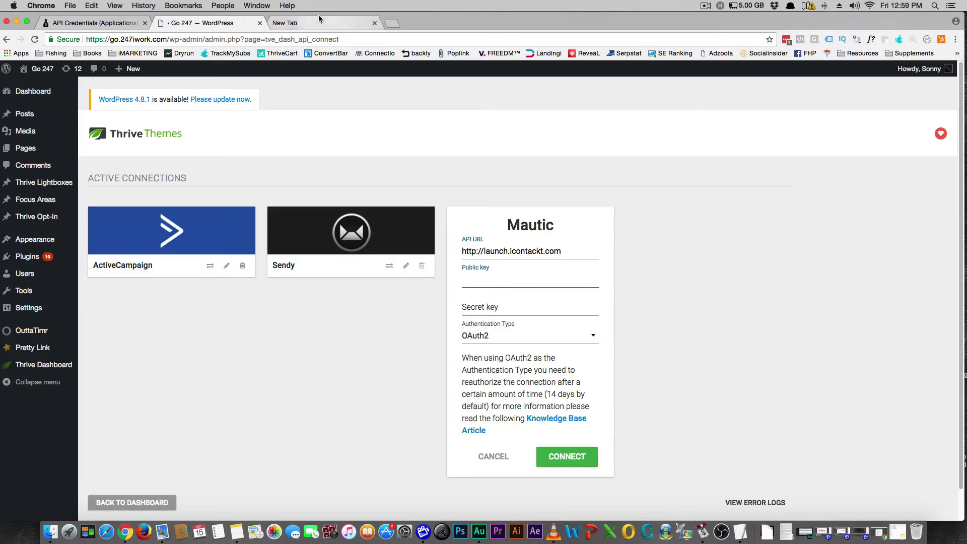
- Start a new API credential named 247iworkv2 from the saved 247iwork suggestion
left_click(88, 23)
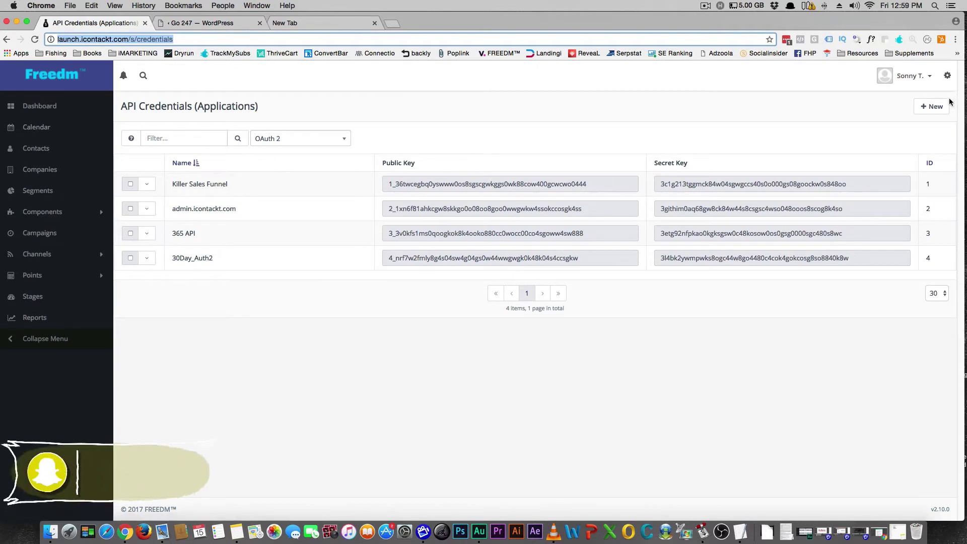
left_click(946, 78)
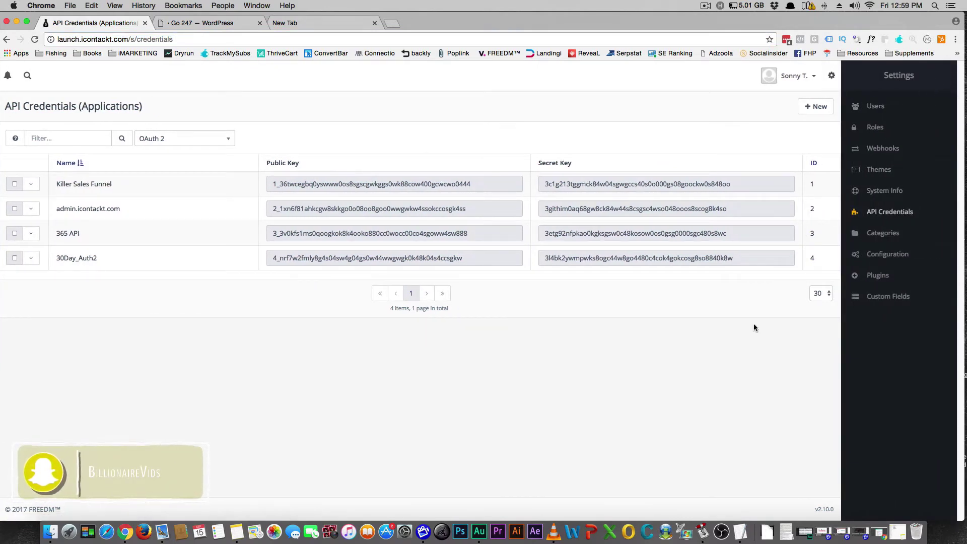
left_click(832, 77)
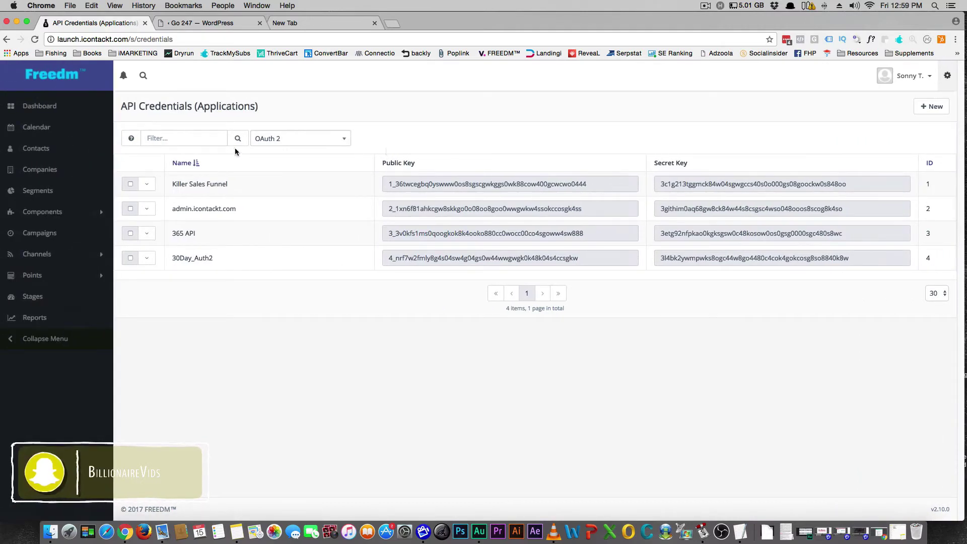
left_click(919, 111)
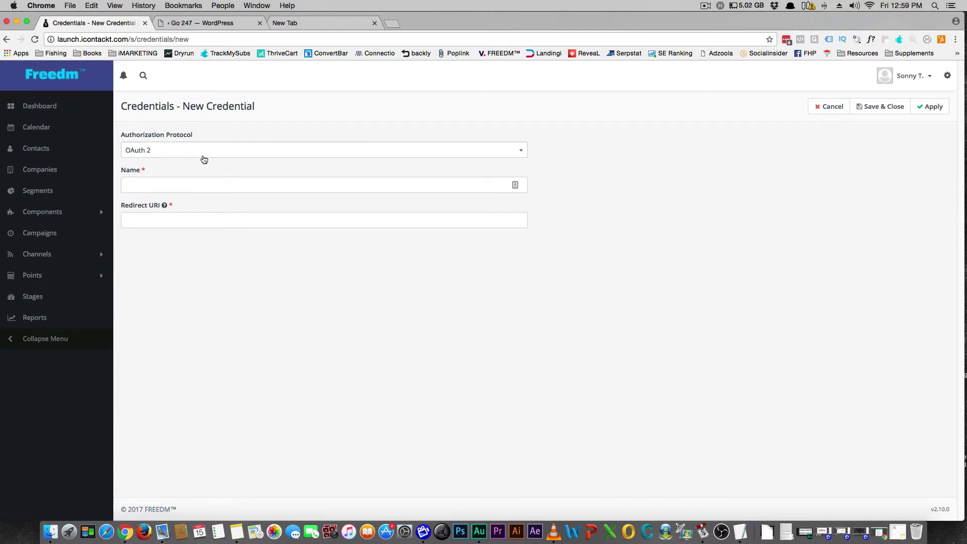
left_click(201, 190)
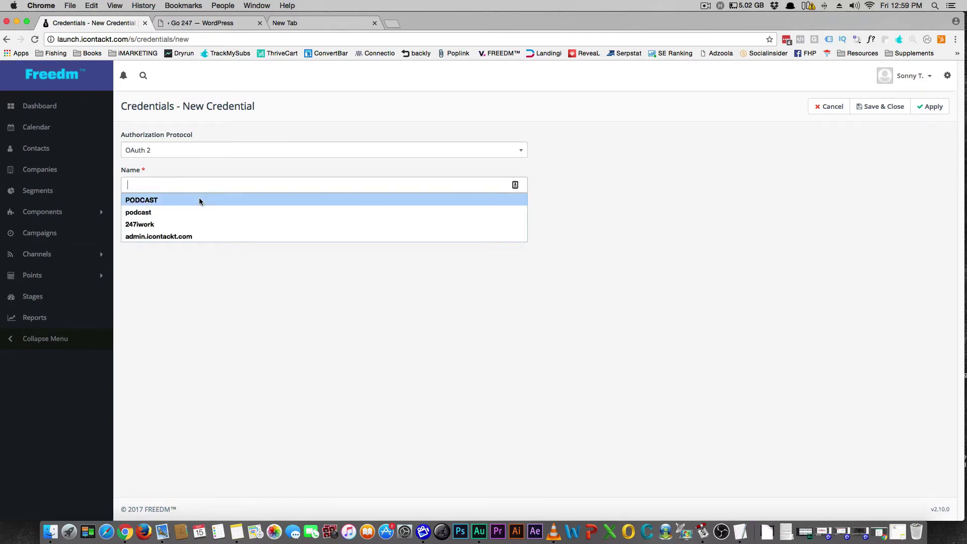
left_click(197, 224)
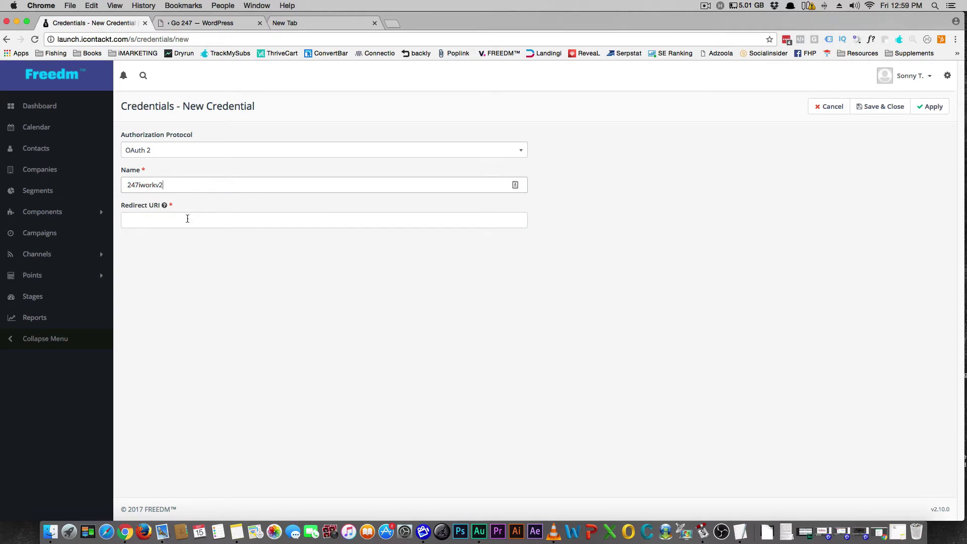
left_click(188, 219)
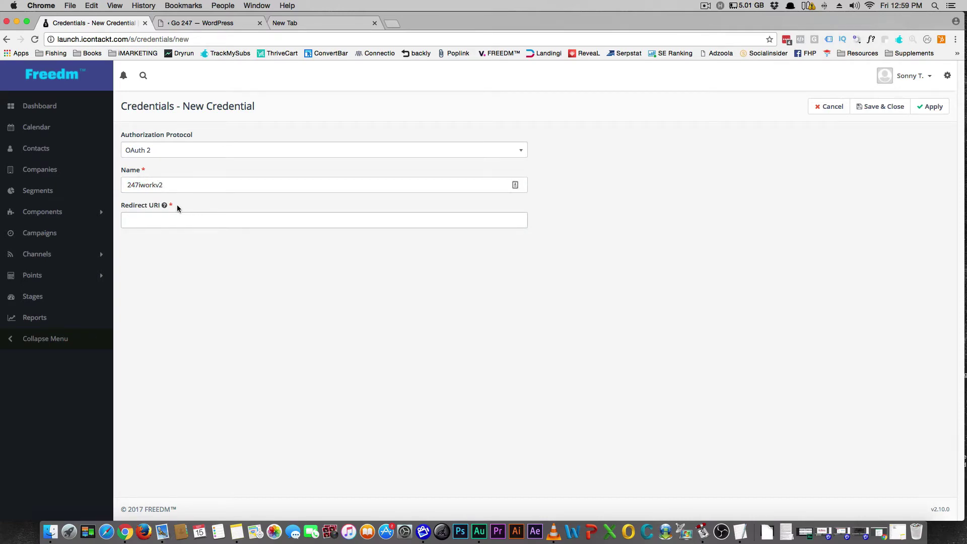
mouse_move(166, 207)
left_click(208, 24)
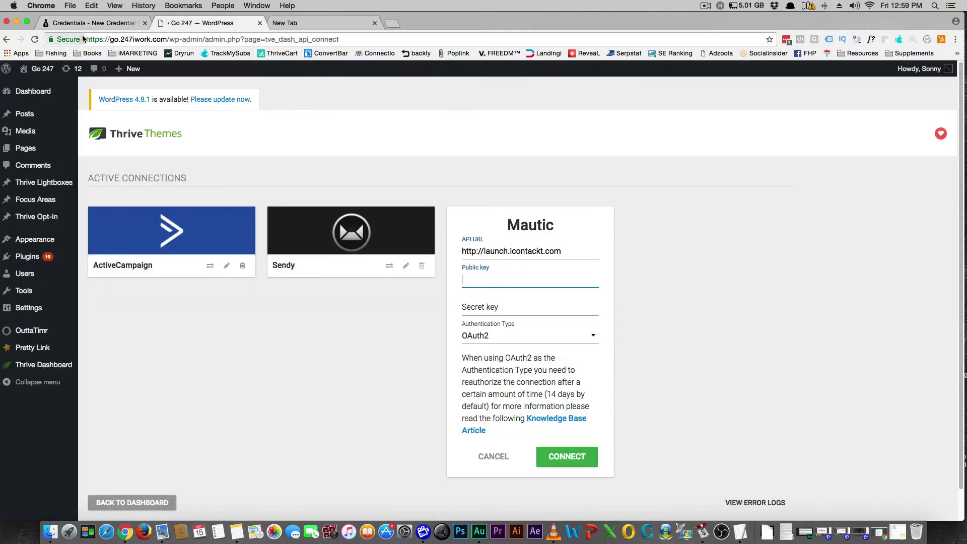
left_click_drag(86, 39, 111, 41)
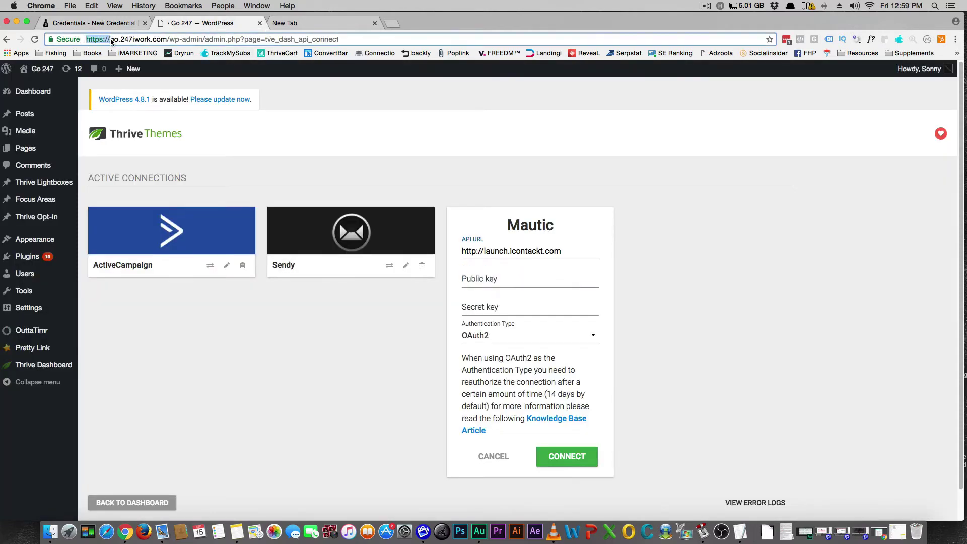
right_click(156, 36)
left_click(177, 52)
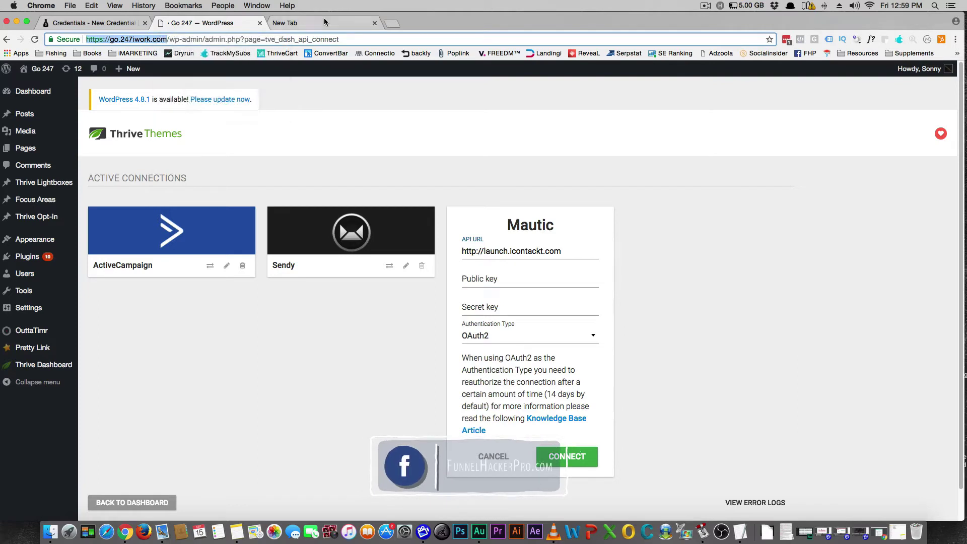
left_click(325, 21)
key("super+1")
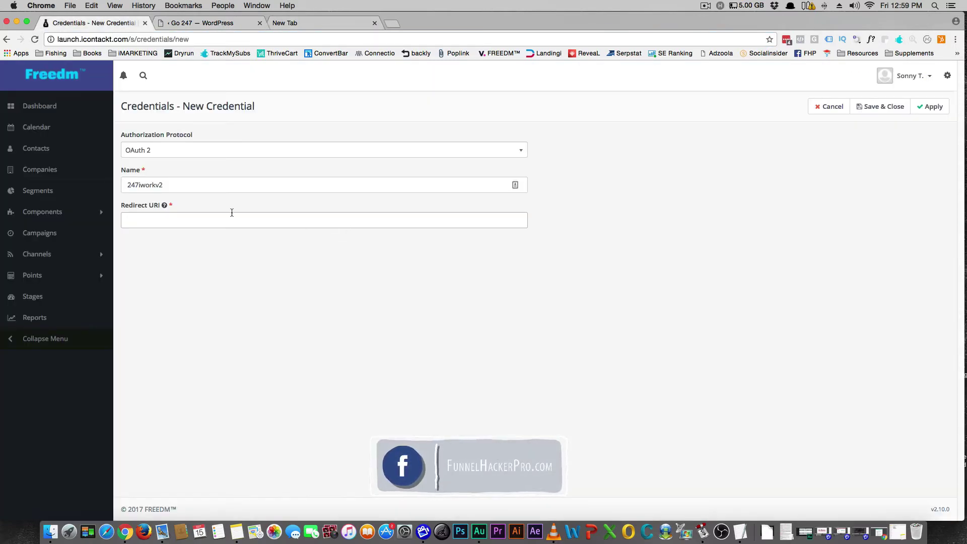
left_click(235, 215)
key("super+v")
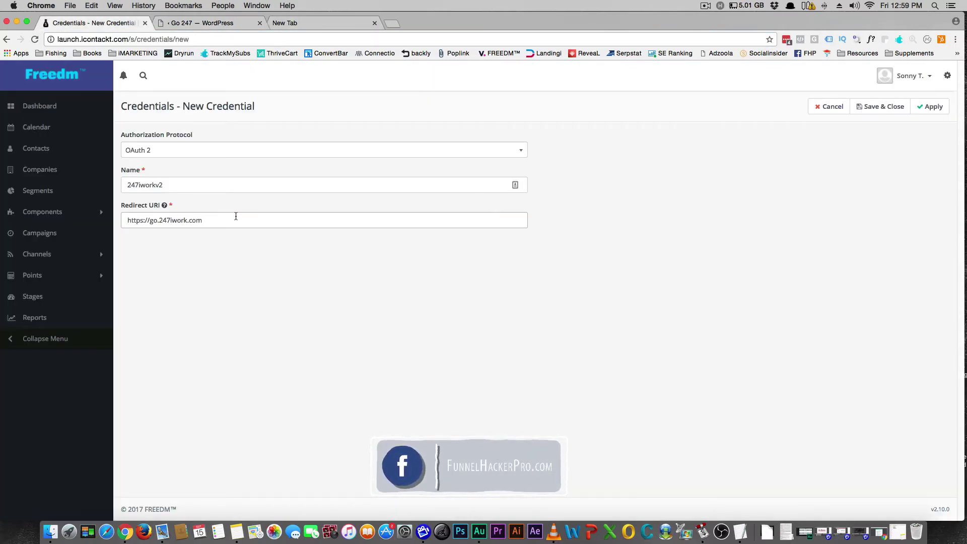
left_click(233, 251)
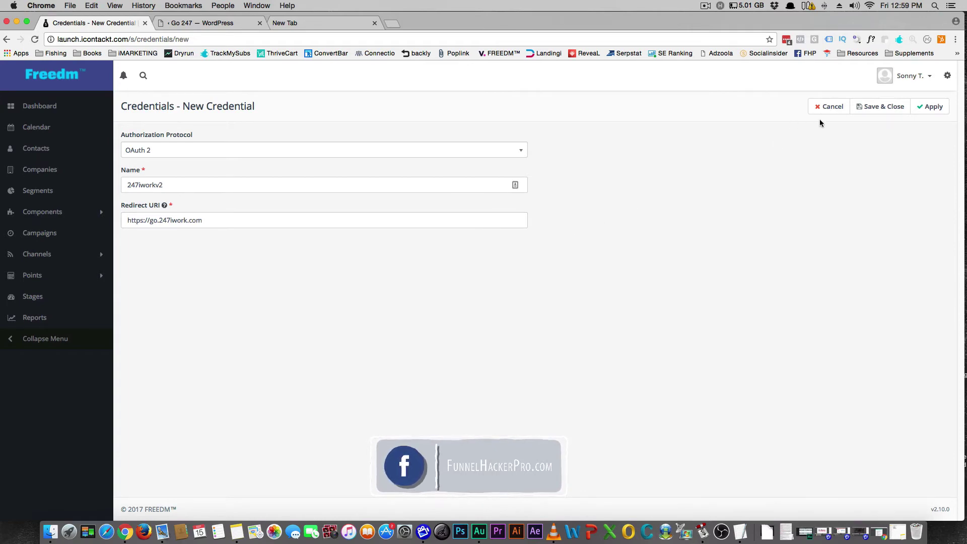
- Save the 247iworkv2 credential and paste its public key into the Thrive Mautic form
left_click(887, 109)
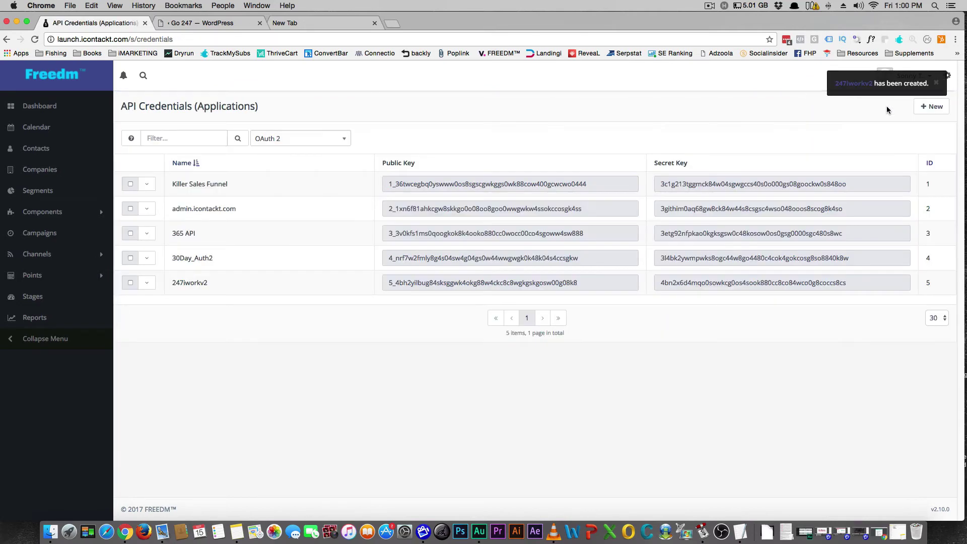
right_click(454, 286)
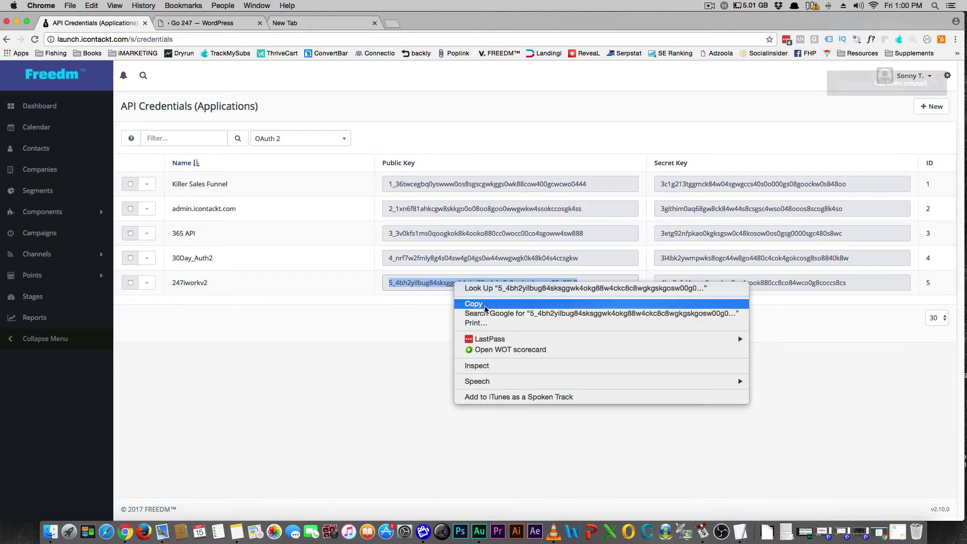
left_click(471, 303)
left_click(207, 24)
left_click(507, 279)
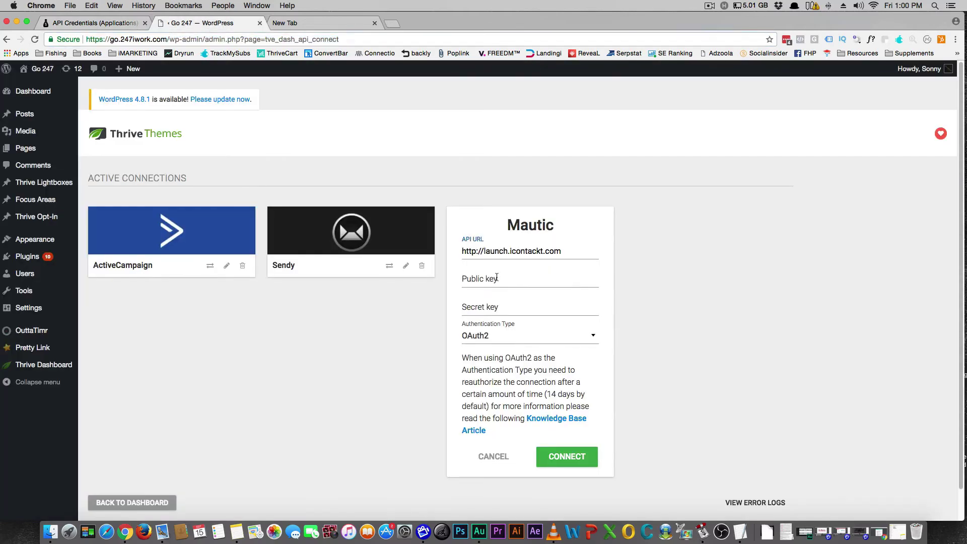
key("super+v")
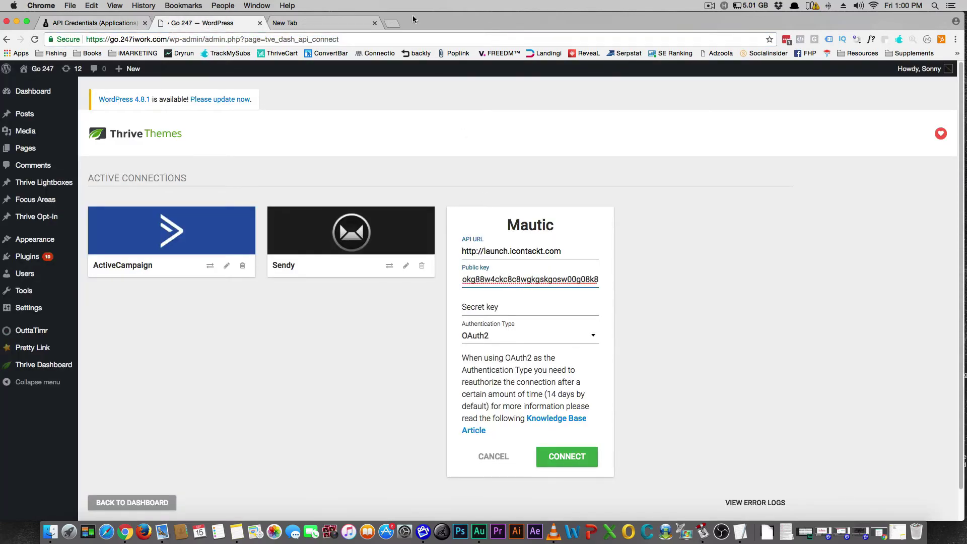
- Copy the 247iworkv2 secret key into the Thrive Mautic form's secret key field
left_click(375, 22)
key("super+1")
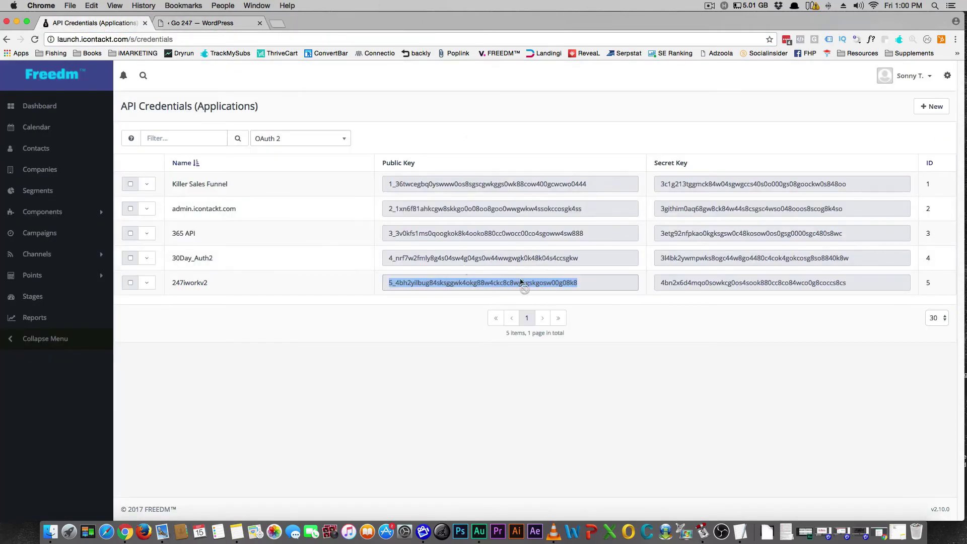
left_click(707, 286)
right_click(707, 287)
left_click(681, 307)
left_click(201, 23)
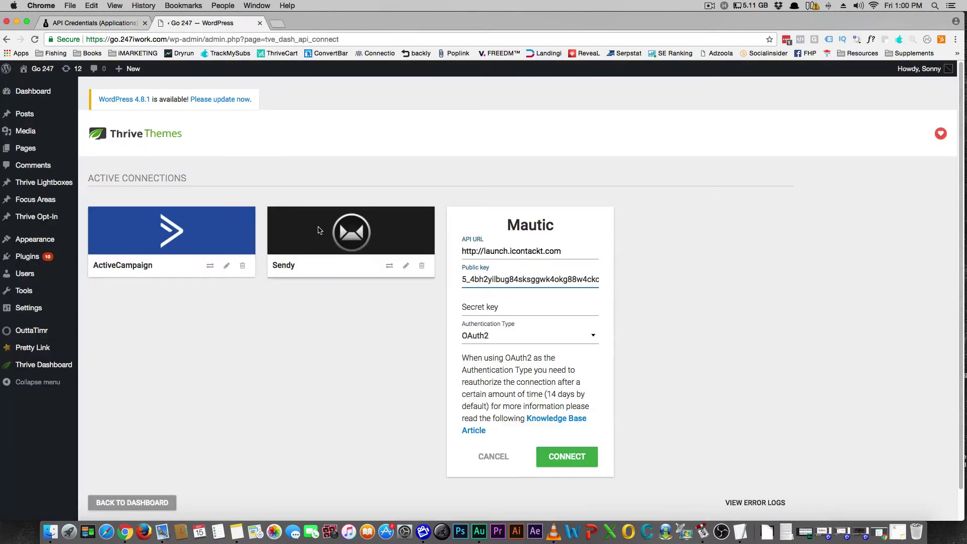
left_click(493, 307)
key("super+v")
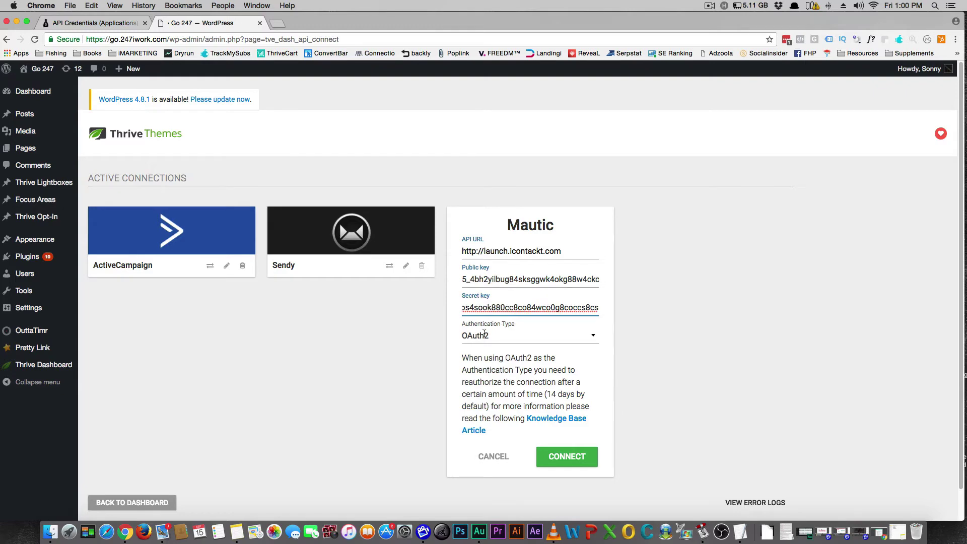
- Connect to Mautic, sign in to Freedm, accept access for 247iworkv2 and dismiss the confirmation
left_click(558, 458)
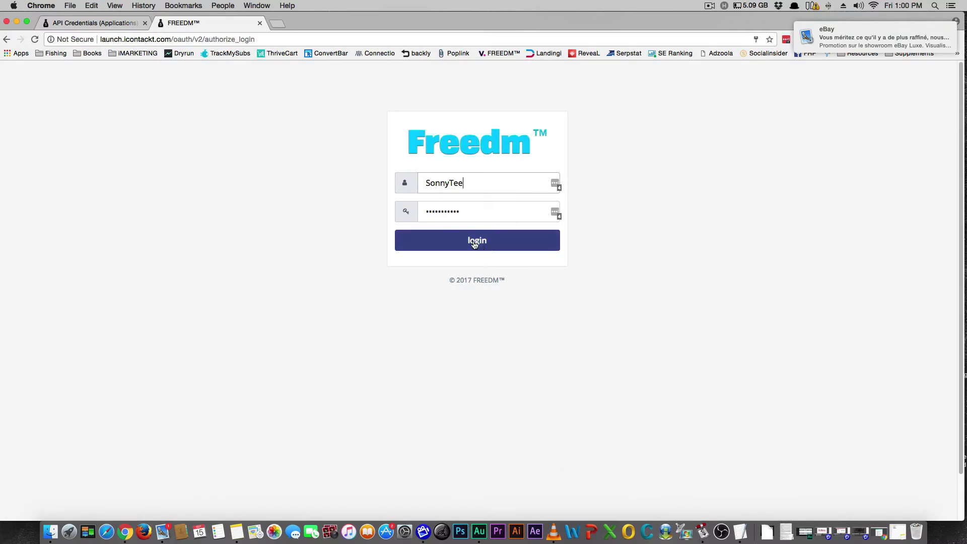
left_click(475, 243)
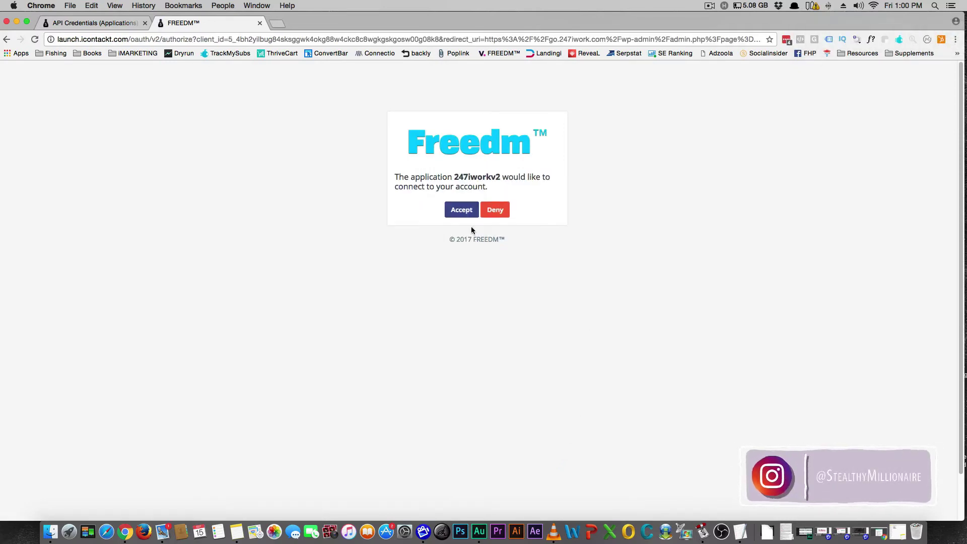
left_click(464, 211)
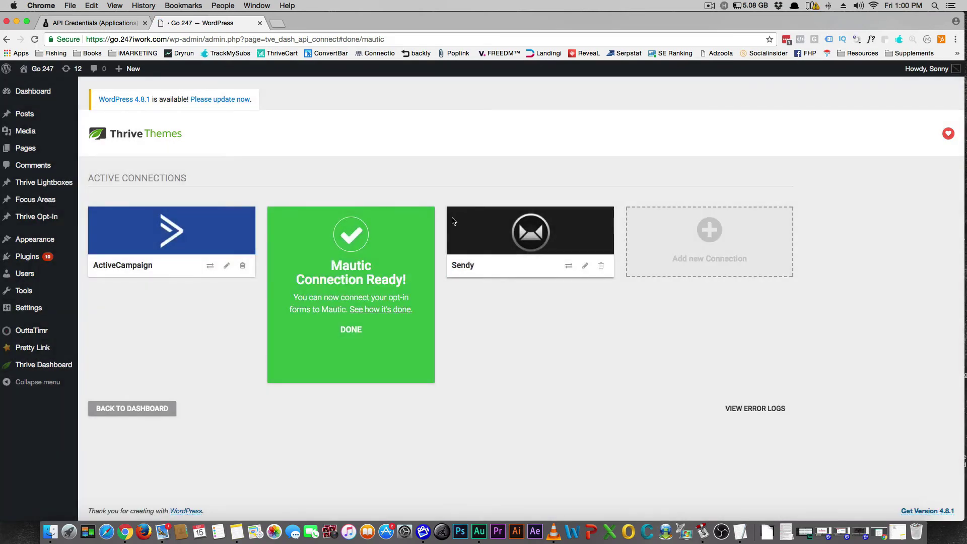
left_click(349, 330)
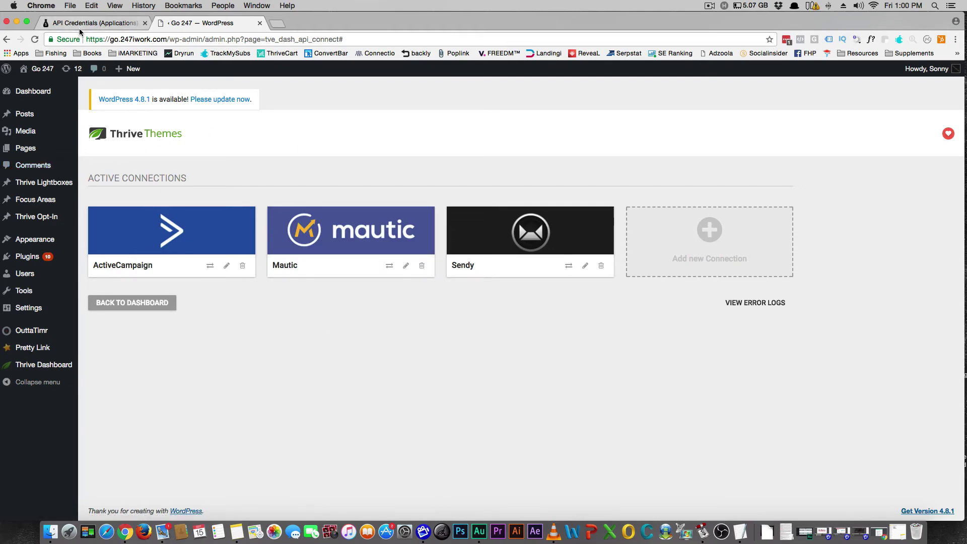
mouse_move(45, 370)
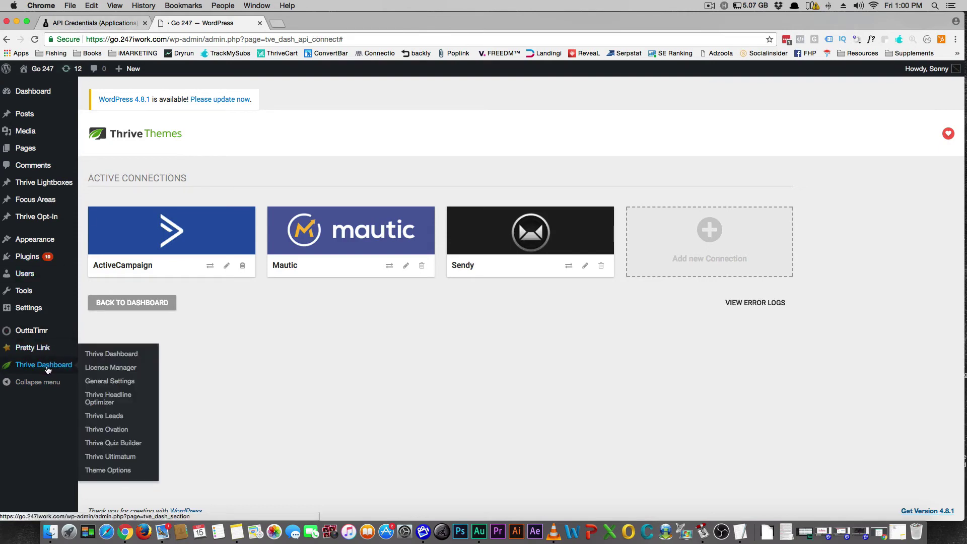
- Remove the ActiveCampaign connection from the Thrive Leads email sign-up form
left_click(97, 419)
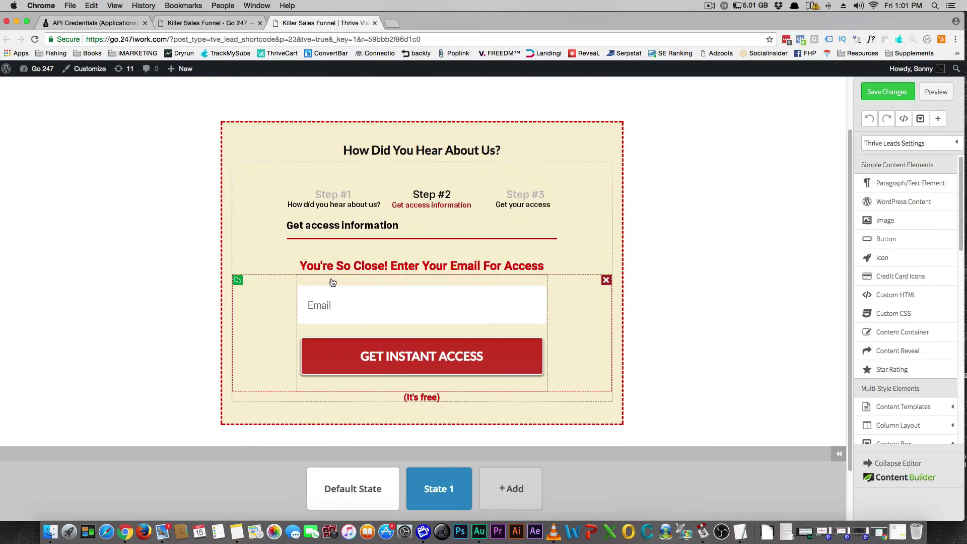
scroll(332, 283, "down", 2)
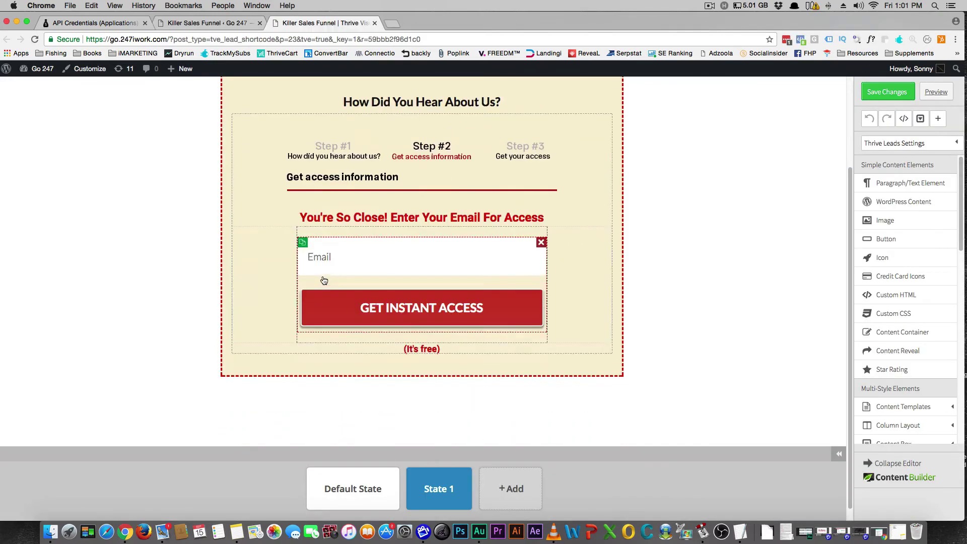
left_click(350, 260)
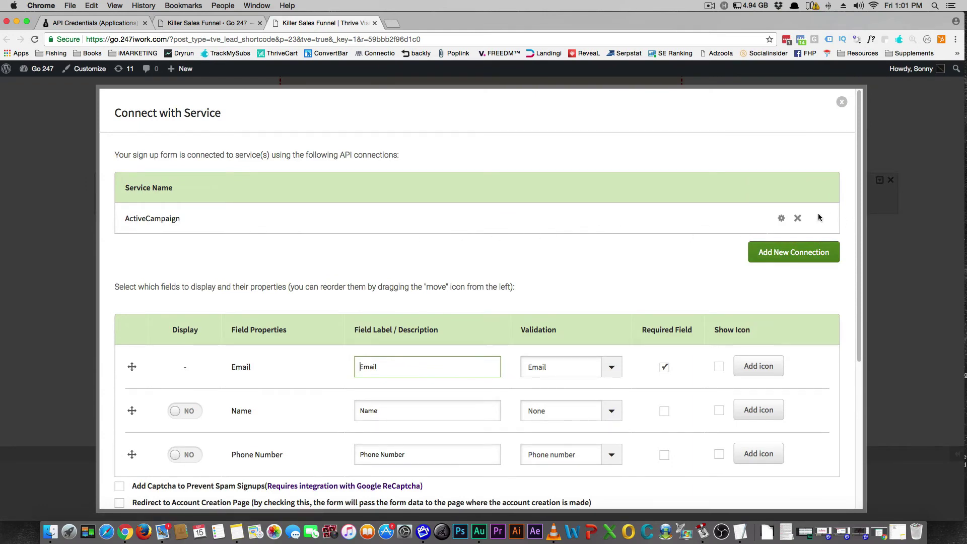
left_click(797, 217)
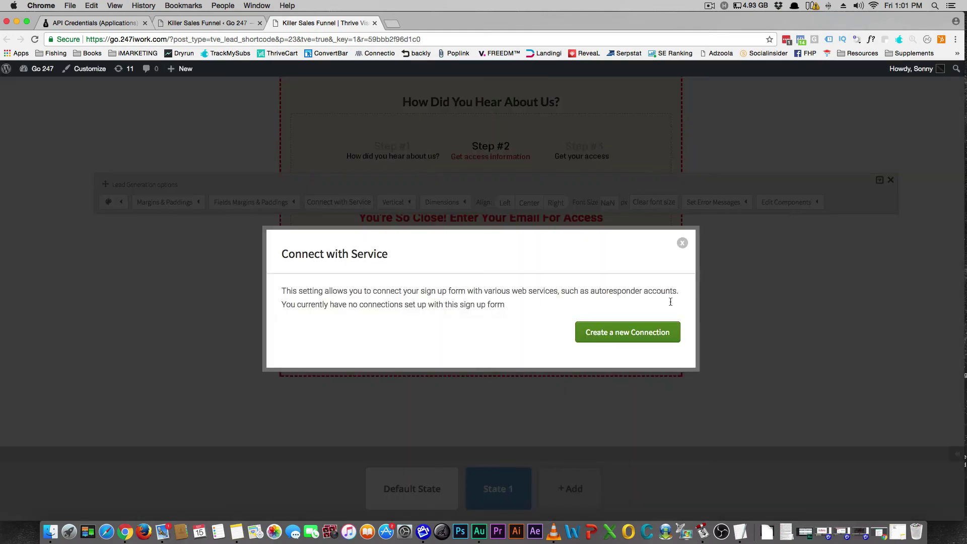
- Add a Mautic connection to the form using the reloaded Sonny Test List mailing list
left_click(630, 334)
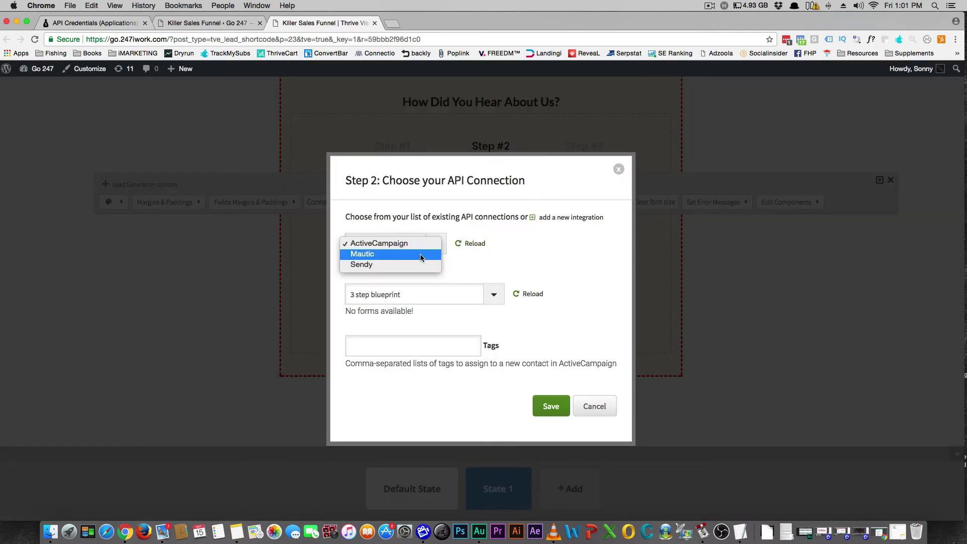
left_click(419, 254)
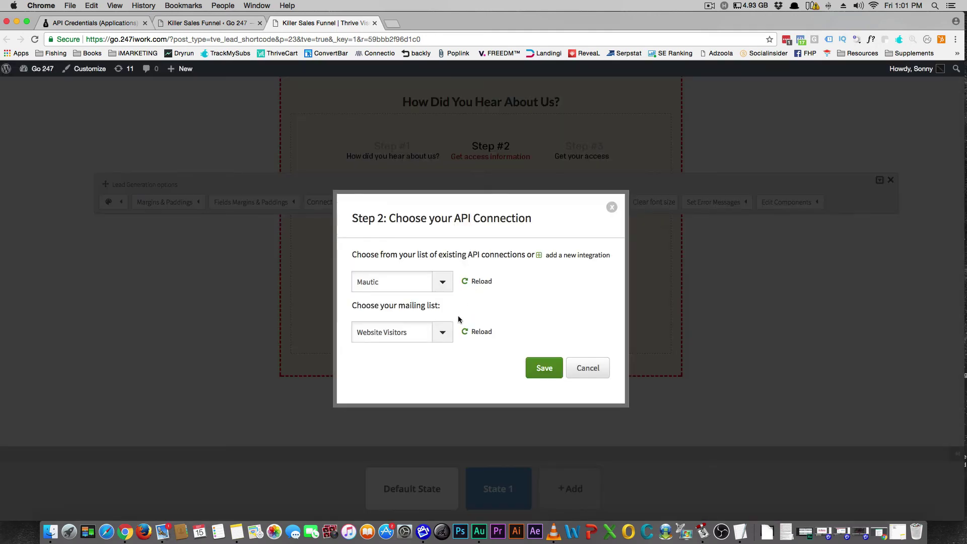
left_click(443, 334)
left_click(473, 337)
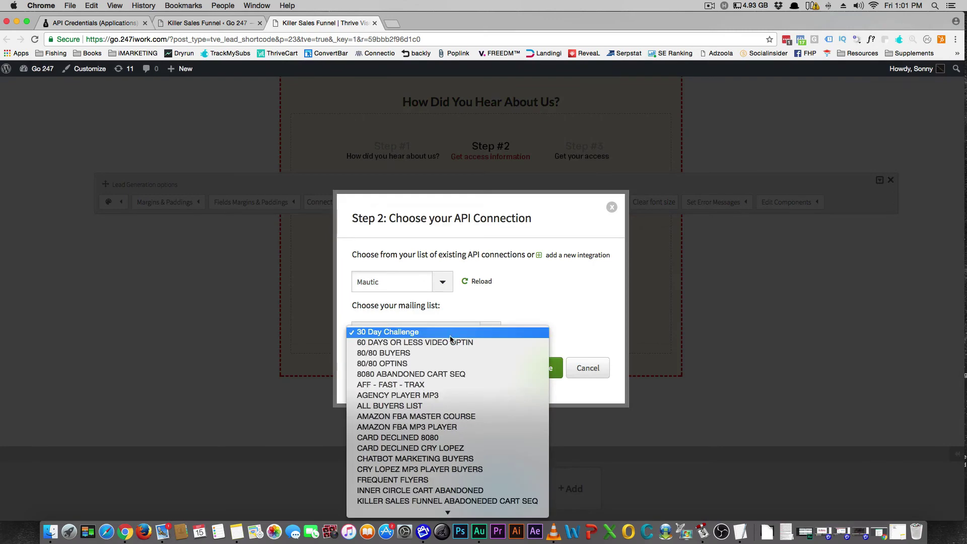
scroll(454, 343, "down", 3)
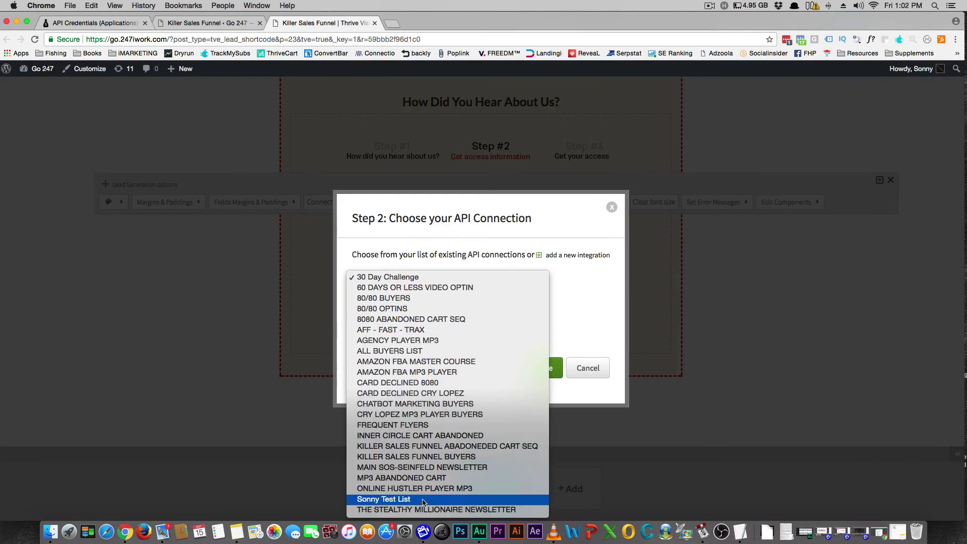
left_click(423, 500)
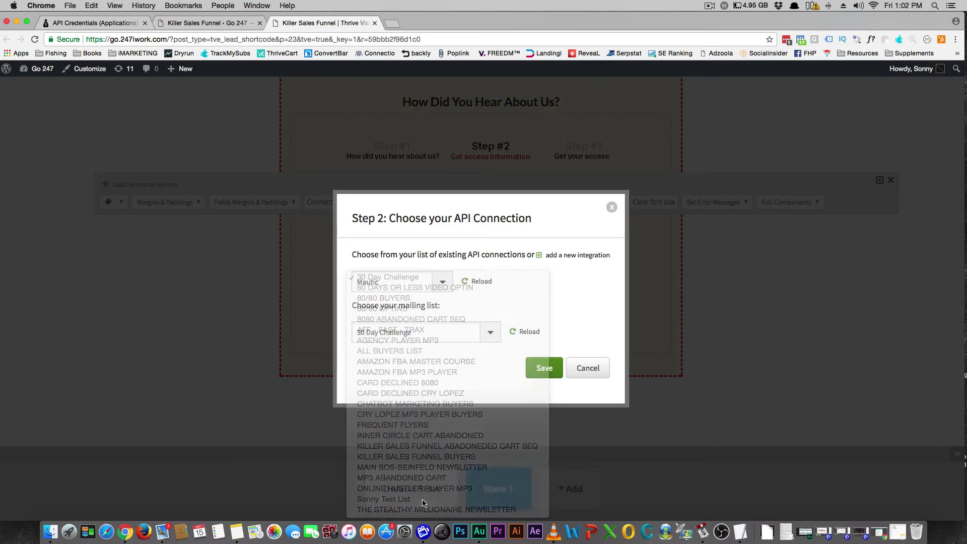
left_click(547, 369)
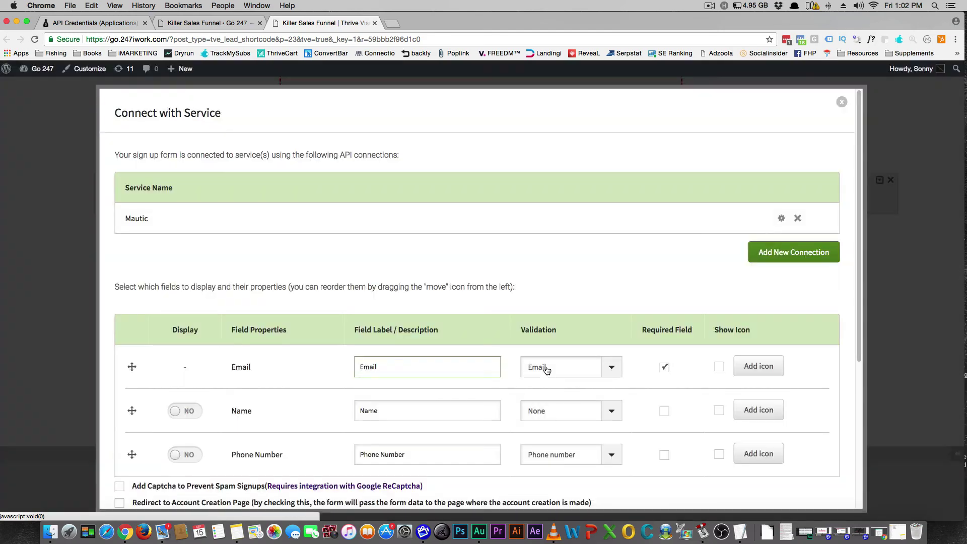
scroll(589, 323, "down", 4)
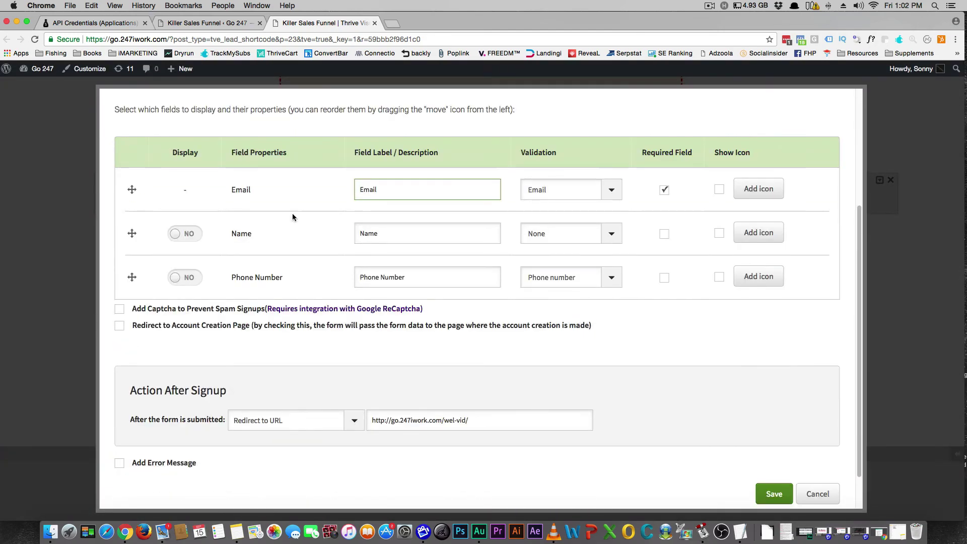
- Save the form settings and submit a test email through the previewed sign-up form
left_click(779, 494)
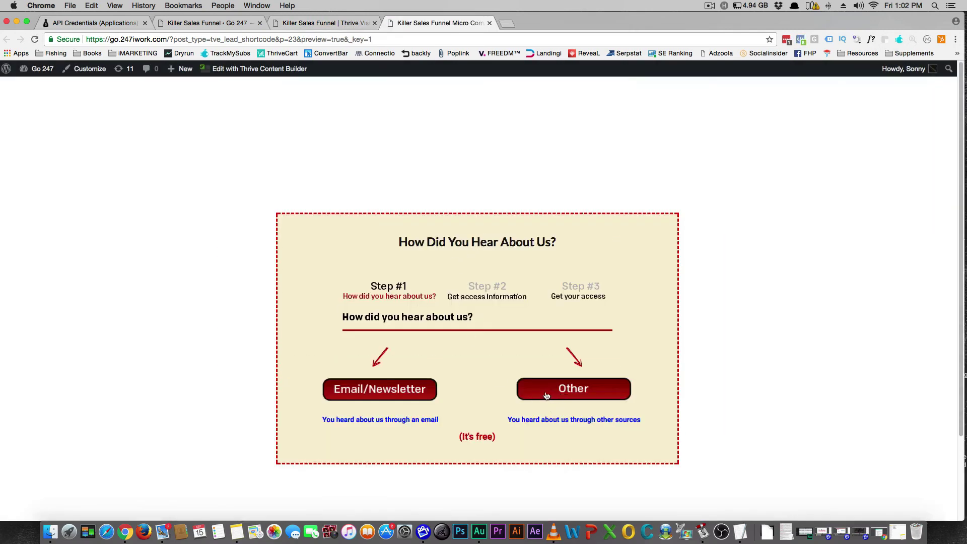
left_click(397, 392)
left_click(419, 394)
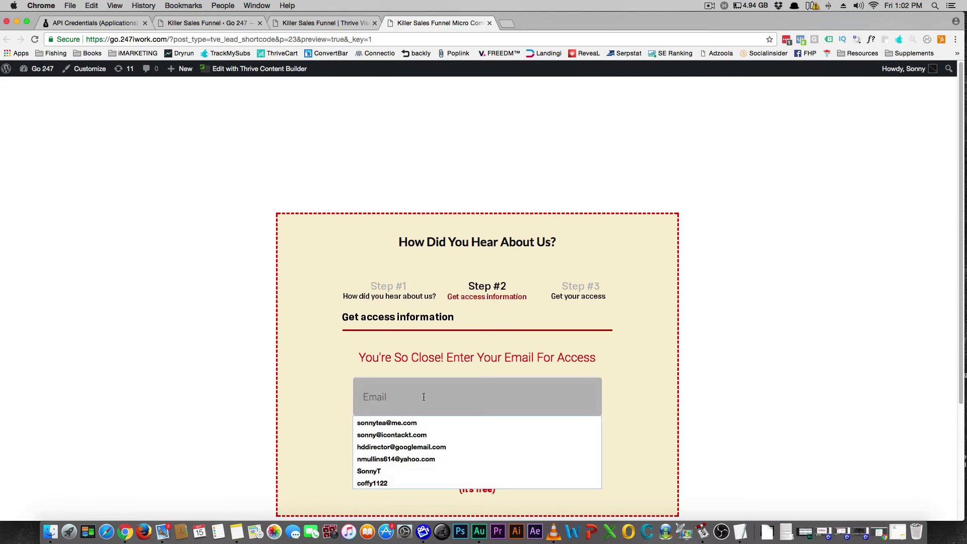
left_click(414, 423)
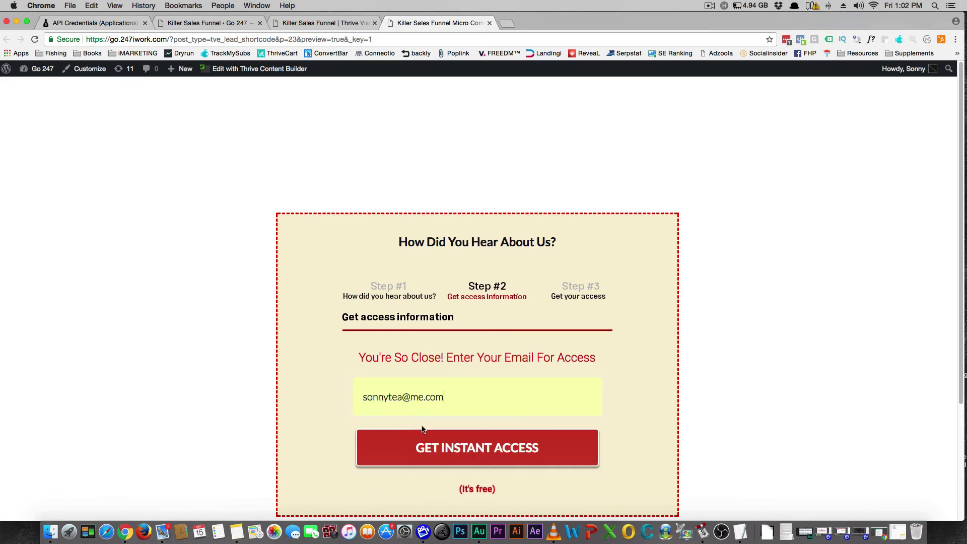
left_click(464, 447)
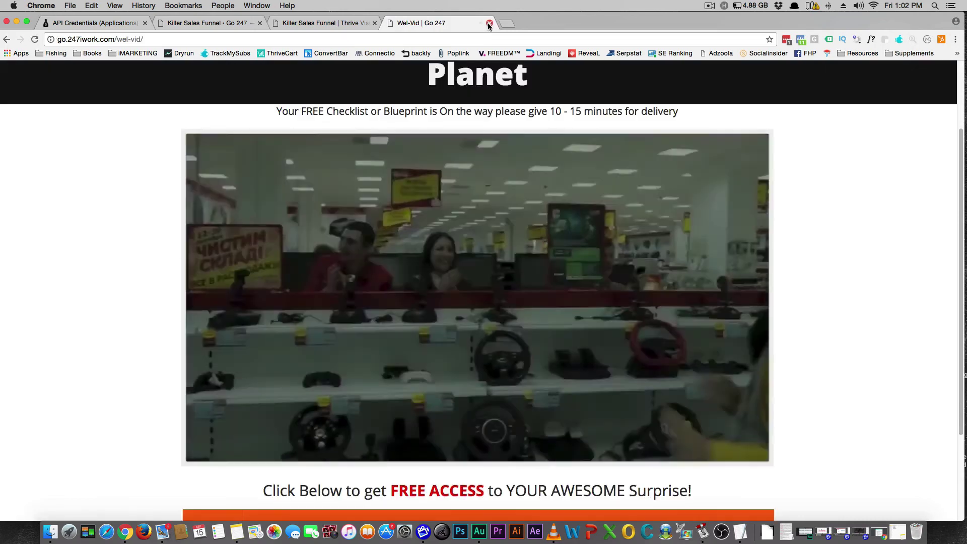
- Close the thank-you and form editor tabs and return to Freedm's API credentials page
left_click(488, 22)
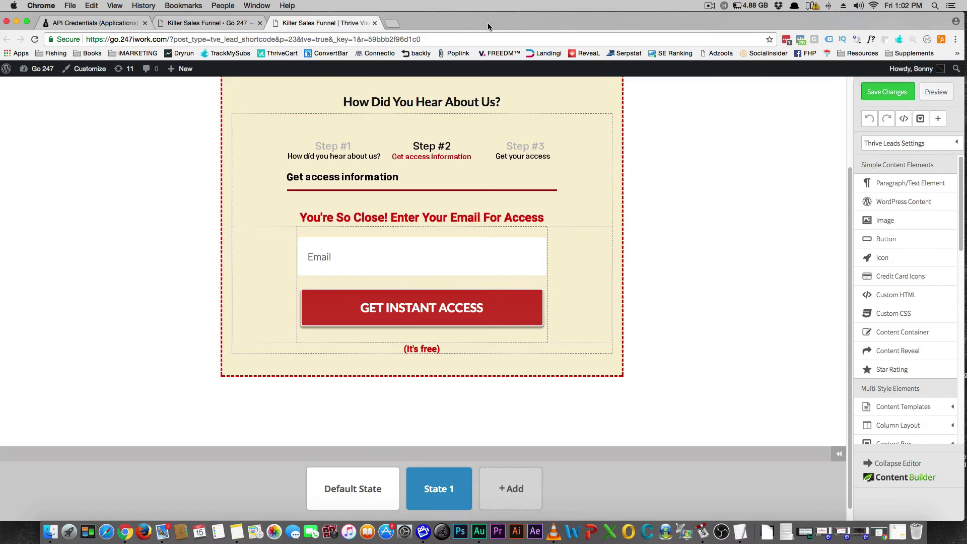
left_click(375, 23)
left_click(109, 27)
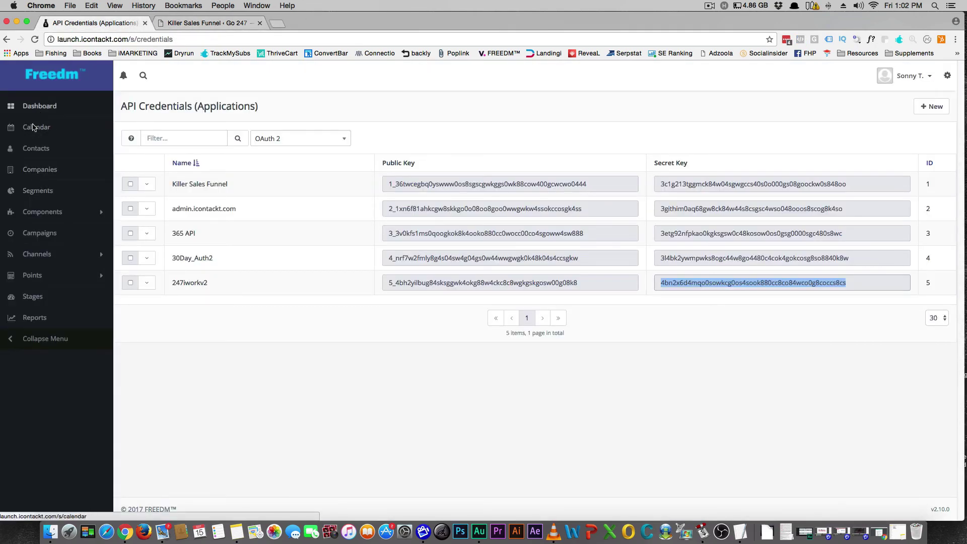
- Confirm Sonny Test List holds one contact, the submitted test email, then return to the segments list
left_click(35, 194)
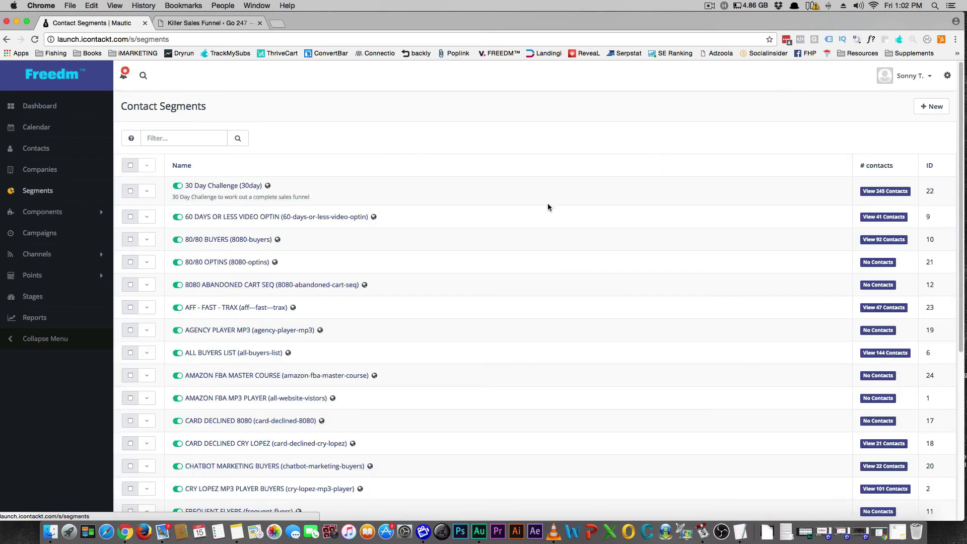
scroll(579, 222, "down", 5)
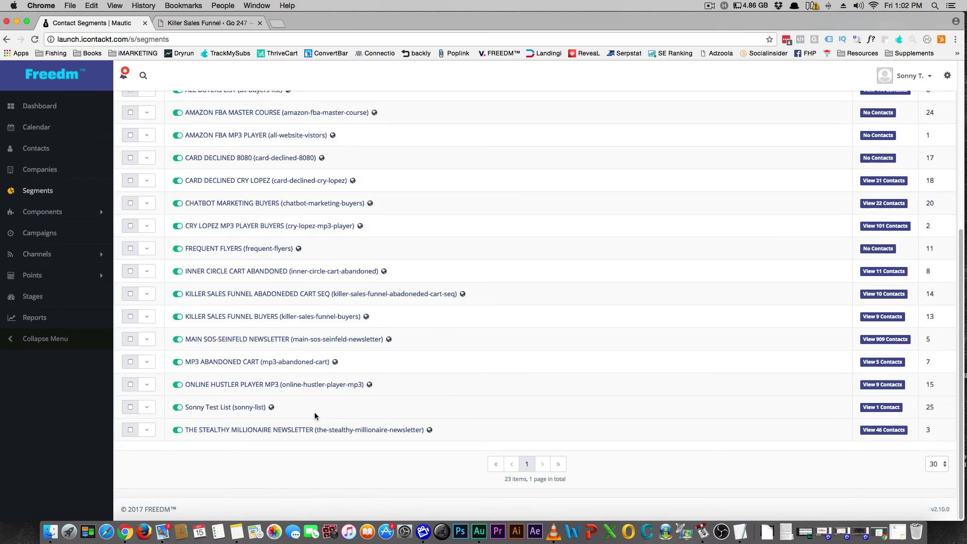
left_click(886, 408)
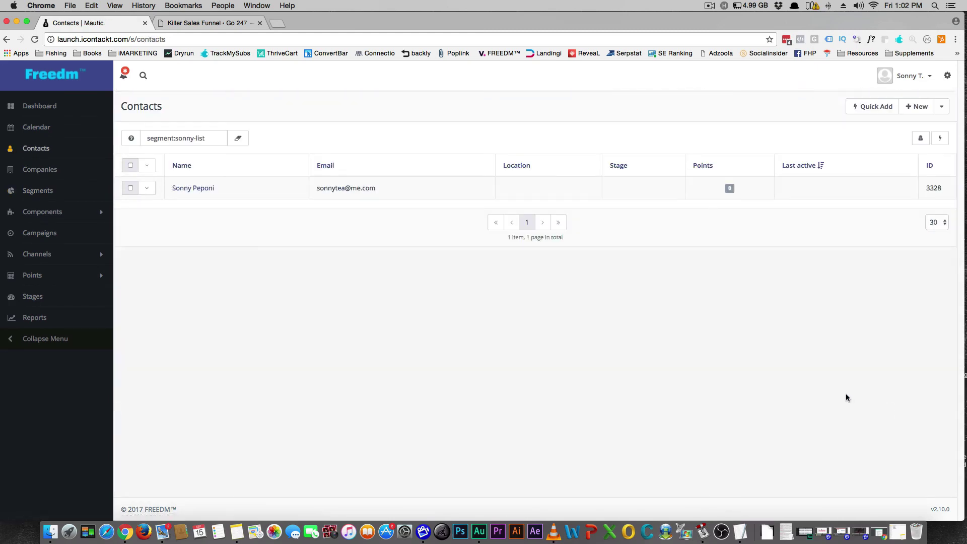
left_click(196, 188)
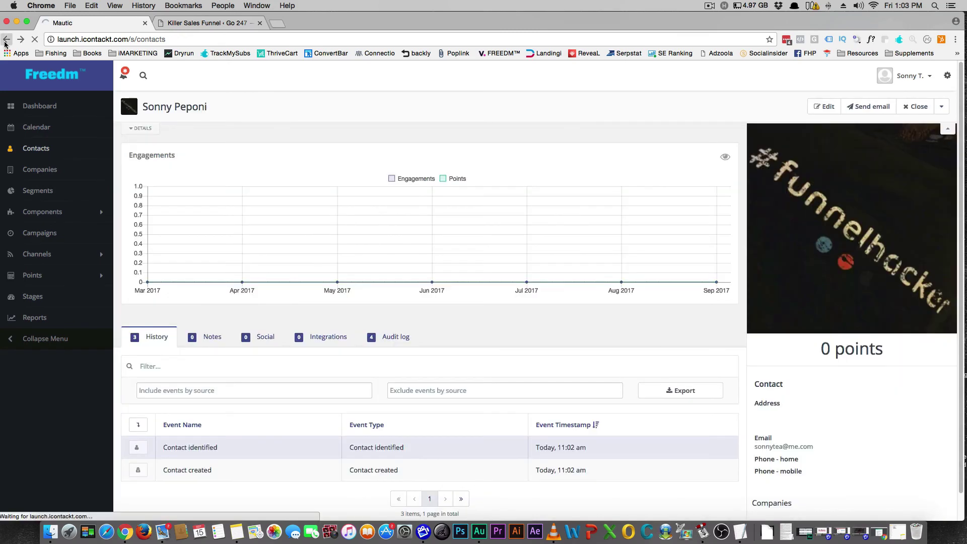
left_click(6, 40)
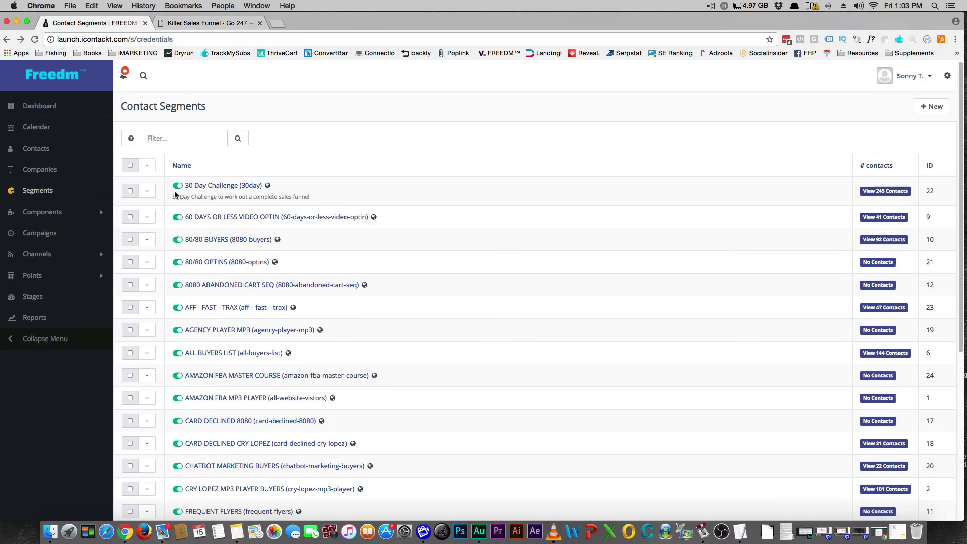
scroll(174, 196, "down", 5)
scroll(175, 191, "up", 5)
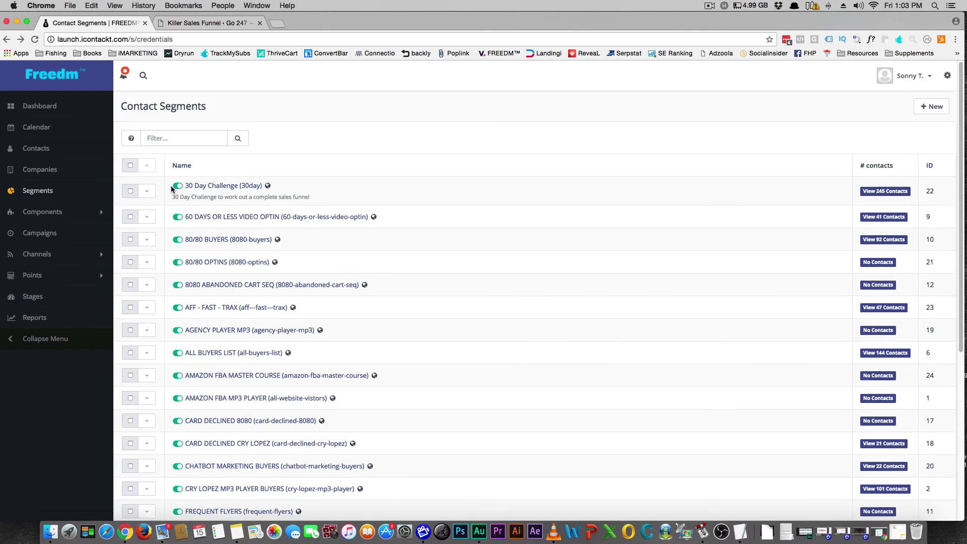